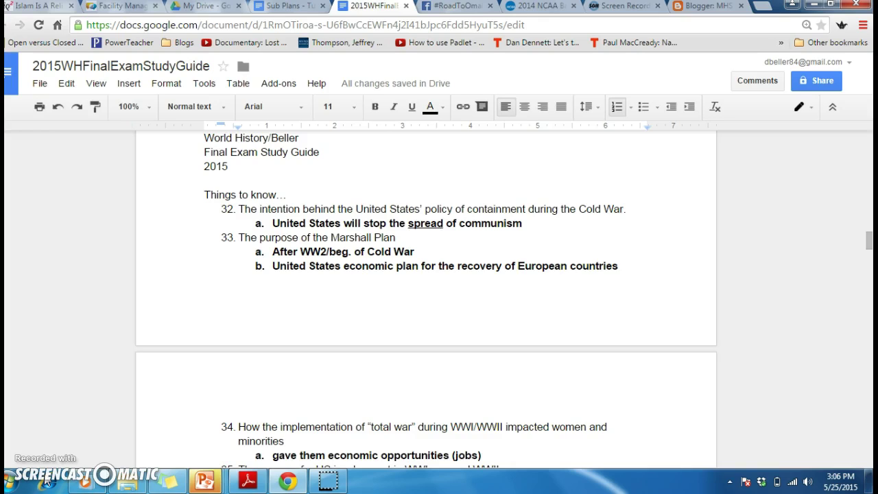
- Under question 35, add bold answer 'WWI: British propaganda, Zimmerman Telegram, Unrestricted Submarine Warfare'
{"action": "left_click", "coordinate": [868, 240]}
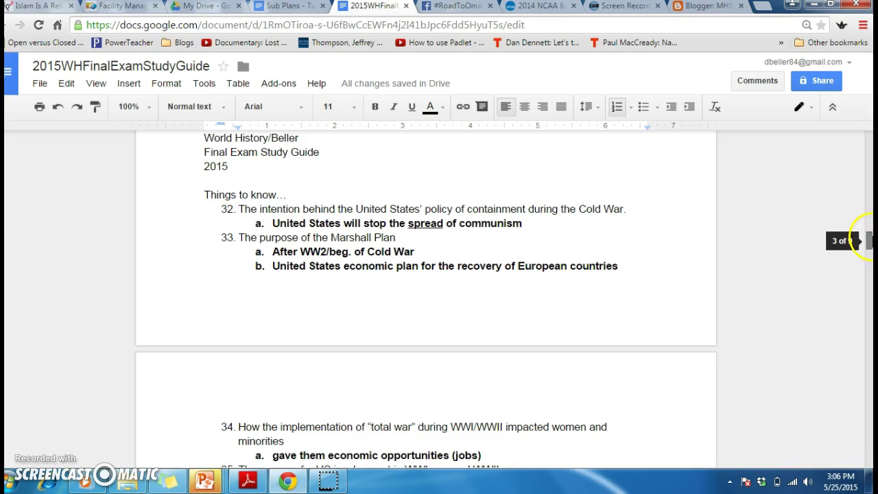
{"action": "left_click_drag", "start_coordinate": [867, 240], "coordinate": [869, 242]}
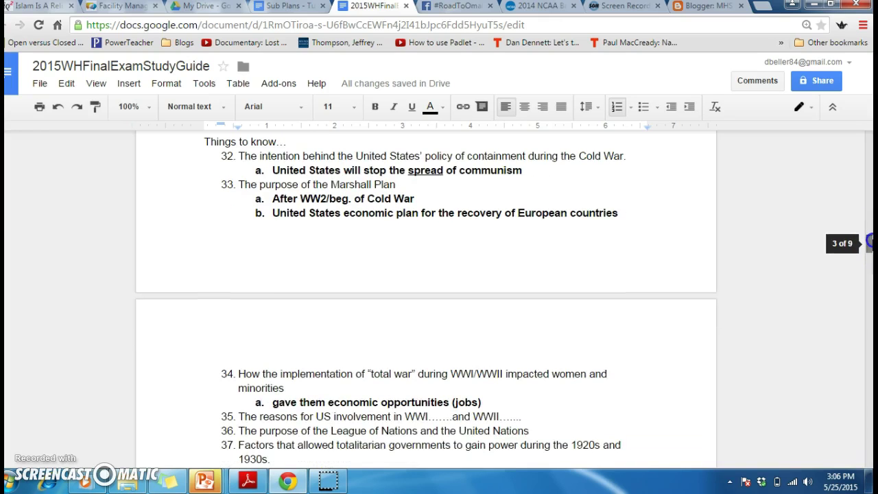
{"action": "left_click", "coordinate": [552, 421]}
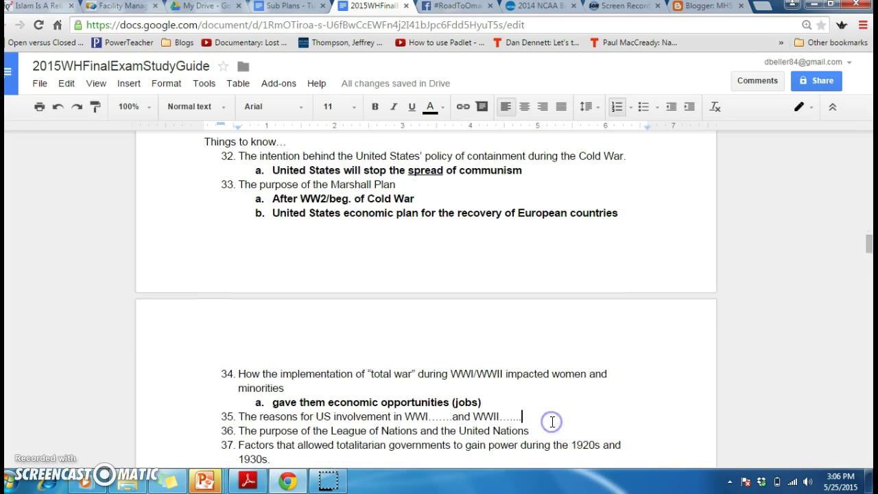
{"action": "key", "text": "Return"}
{"action": "key", "text": "Tab"}
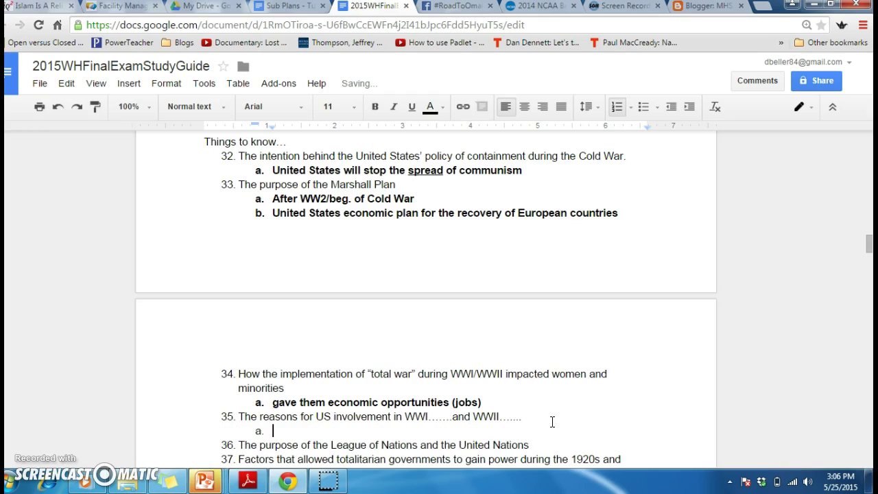
{"action": "left_click", "coordinate": [372, 115]}
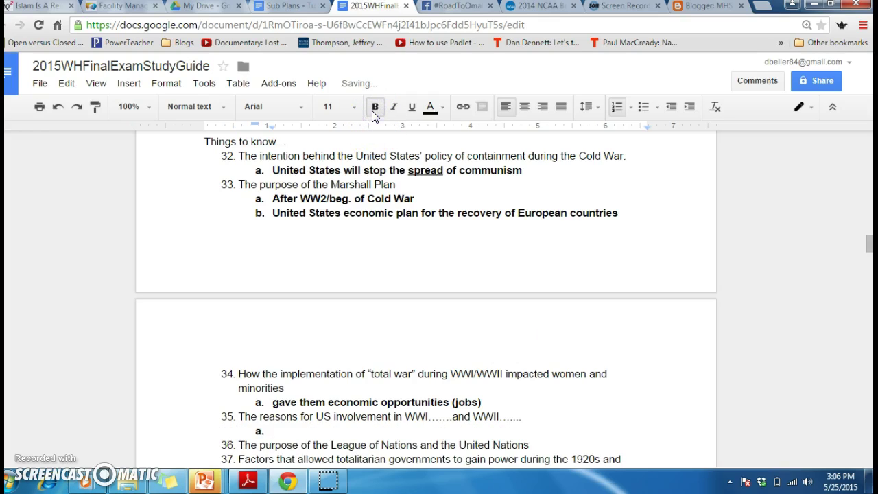
{"action": "type", "text": "WWI:"}
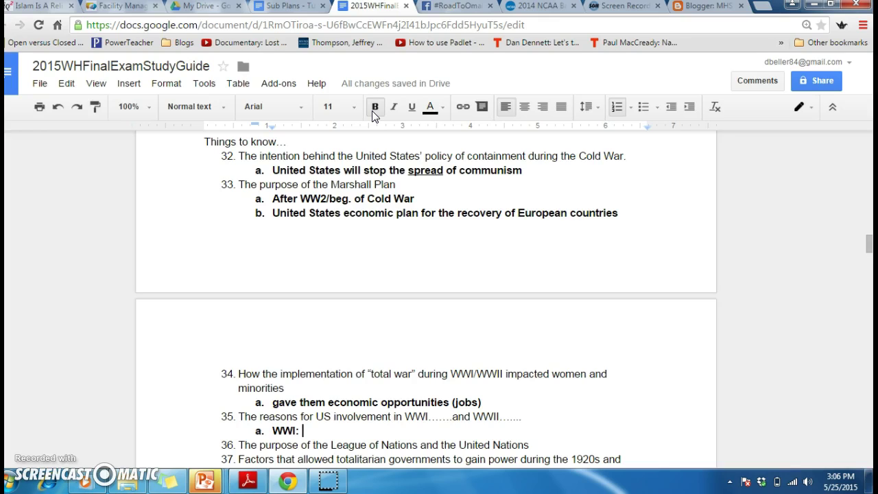
{"action": "type", "text": " British"}
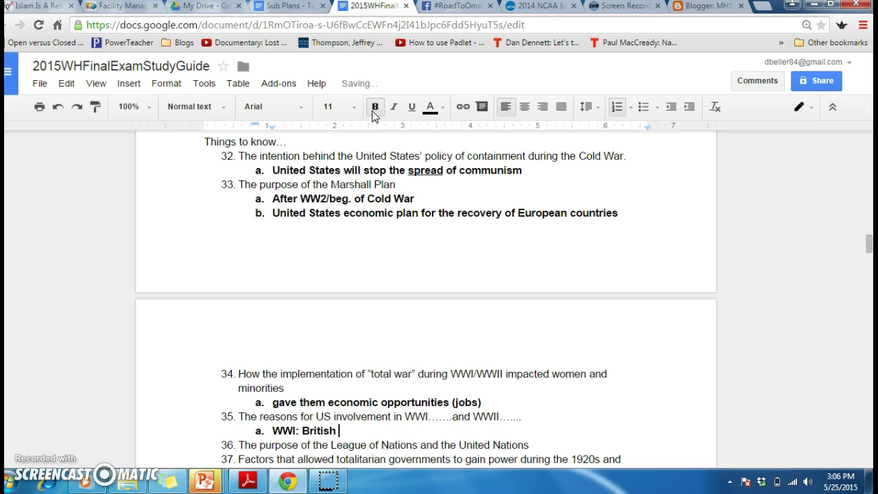
{"action": "type", "text": " propan"}
{"action": "type", "text": "anda"}
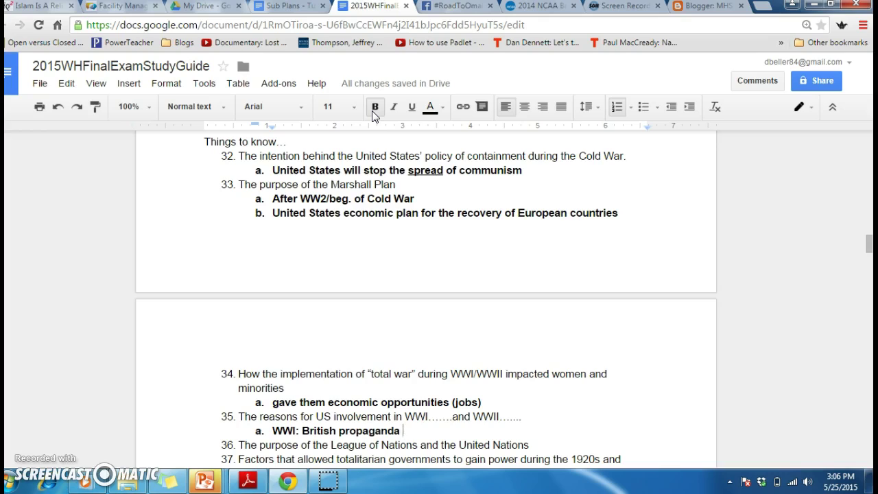
{"action": "type", "text": ", Zimmer"}
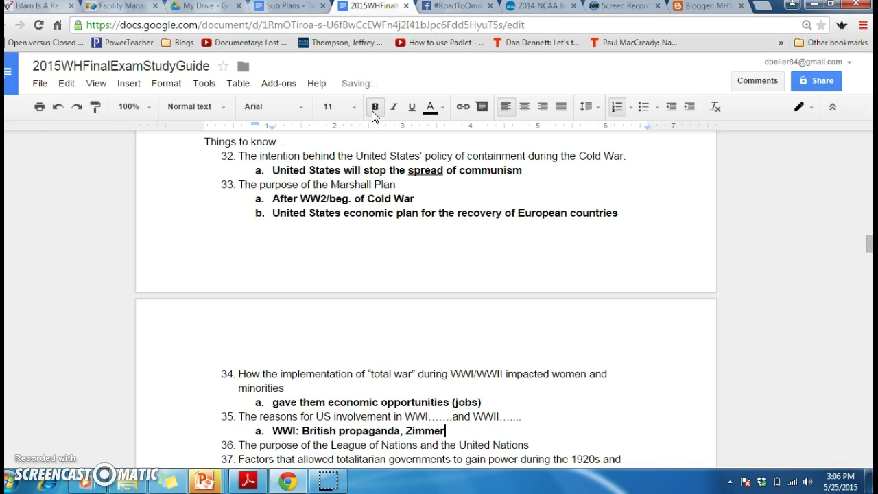
{"action": "type", "text": "man Telegram"}
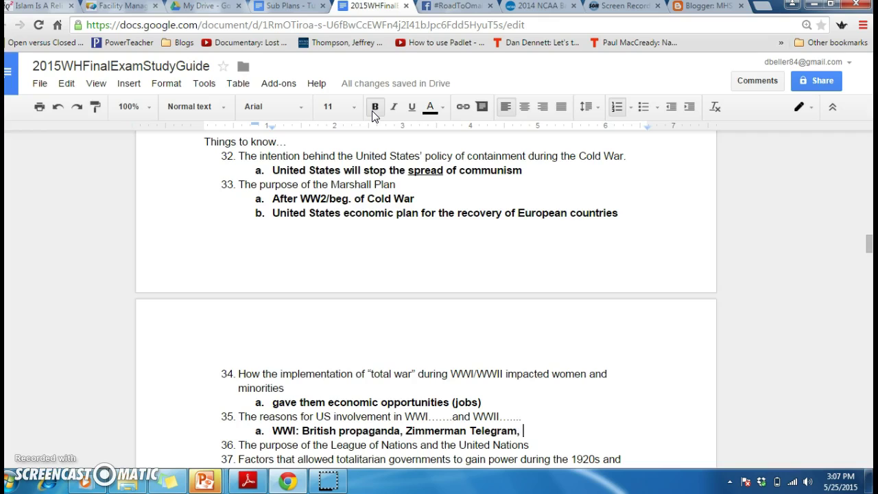
{"action": "type", "text": "Unrestricte"}
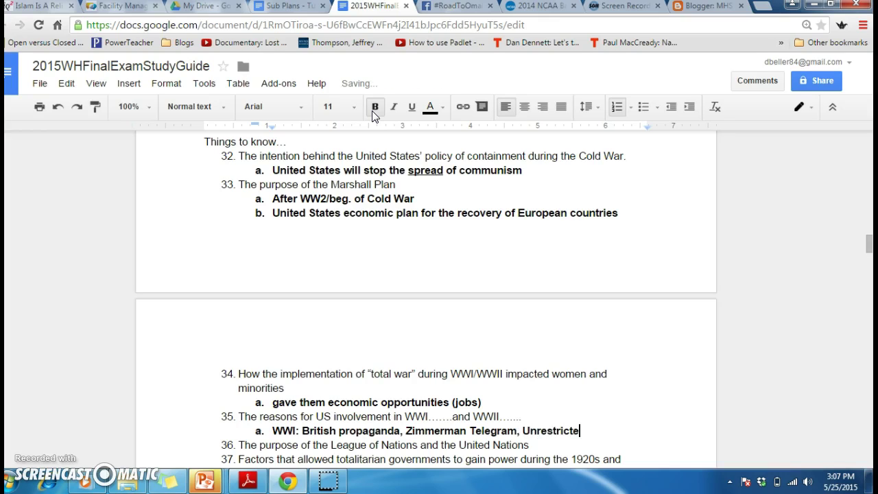
{"action": "type", "text": "d Submarine Warfa"}
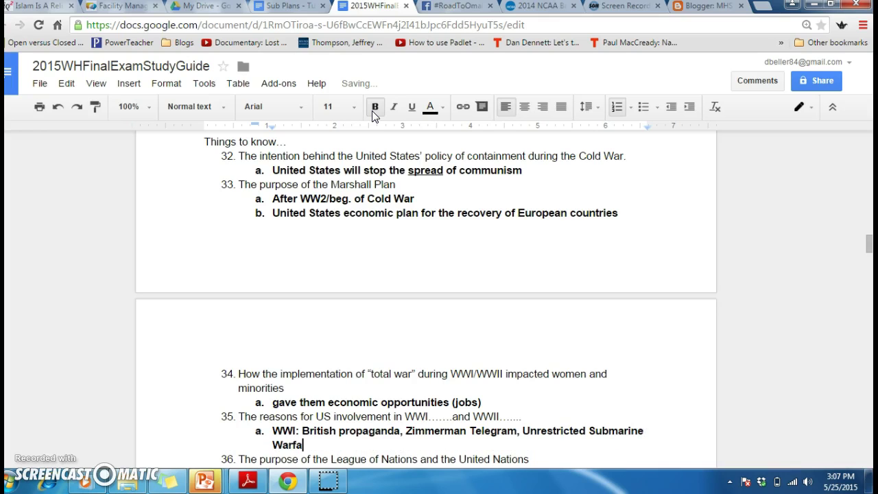
{"action": "type", "text": "re"}
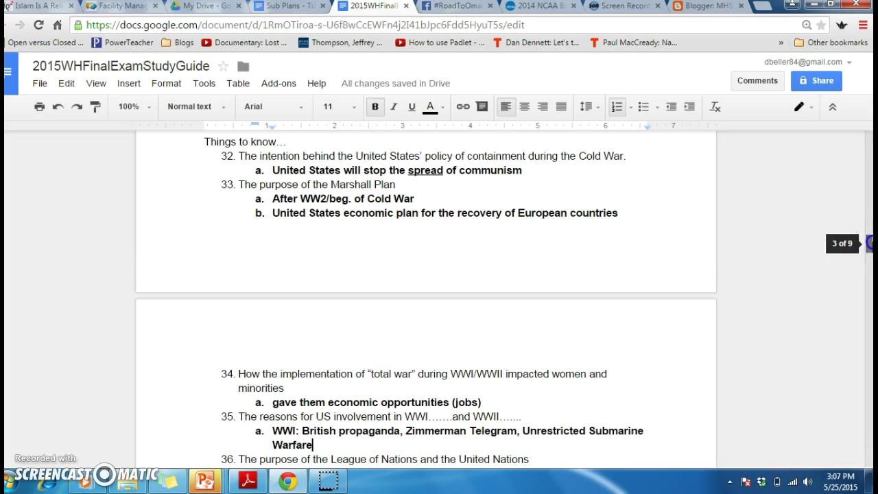
- Add bold answer 36a: an international community of nations ensuring world peace and diplomacy over war
{"action": "scroll", "coordinate": [868, 243], "scroll_direction": "down", "scroll_amount": 1}
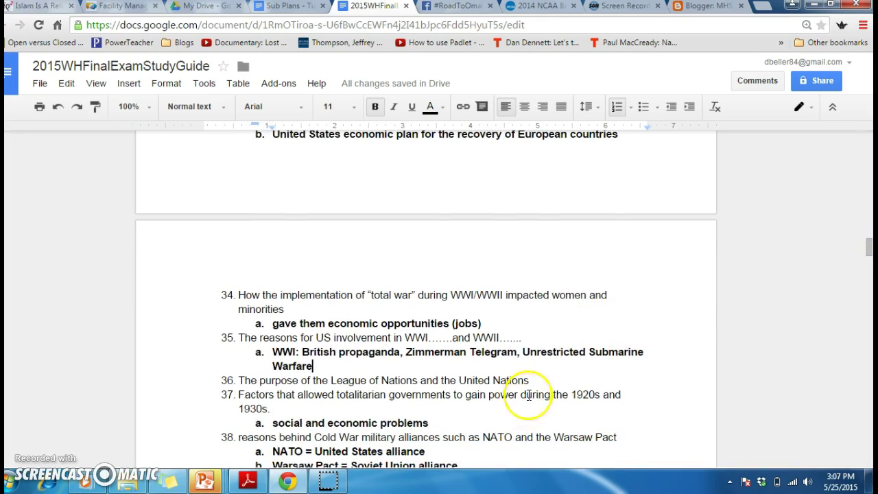
{"action": "left_click", "coordinate": [541, 379]}
{"action": "key", "text": "Return"}
{"action": "key", "text": "Tab"}
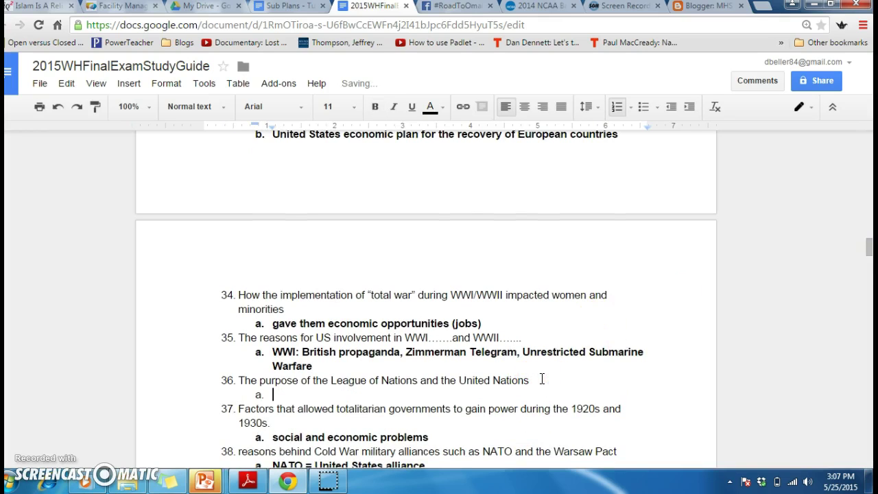
{"action": "left_click", "coordinate": [376, 108]}
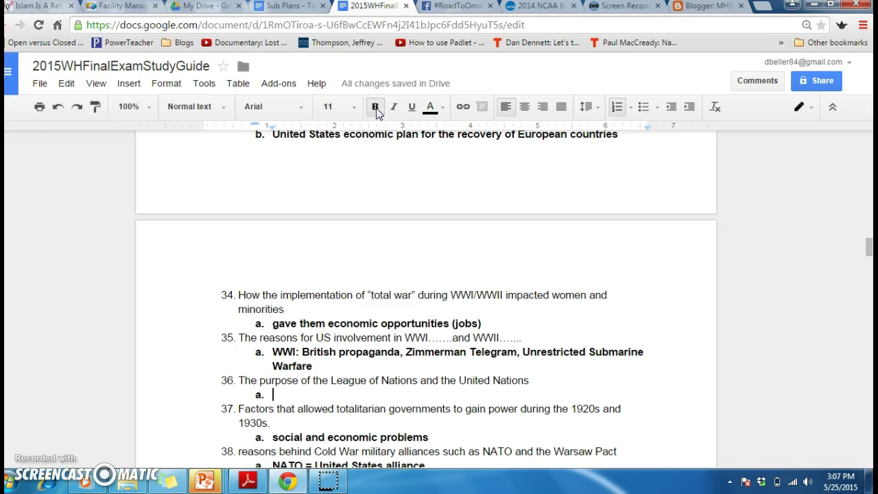
{"action": "type", "text": "intern"}
{"action": "key", "text": "BackSpace"}
{"action": "key", "text": "BackSpace"}
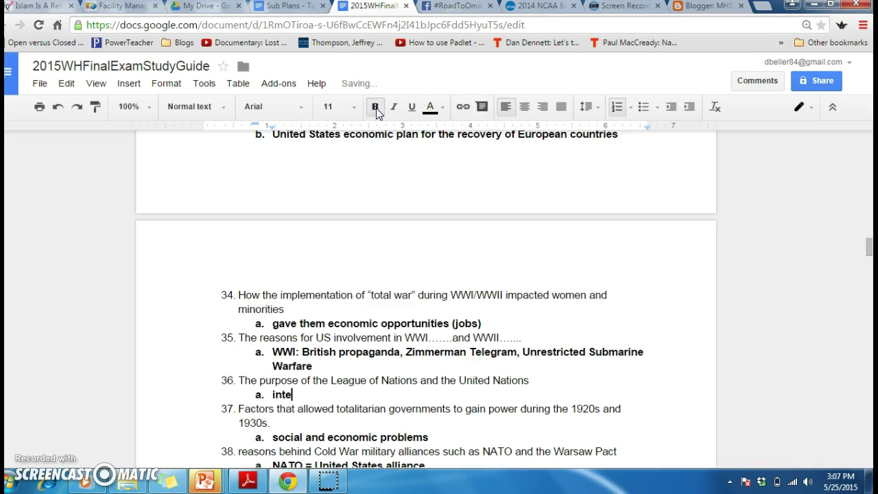
{"action": "type", "text": "rnation lal community of nations"}
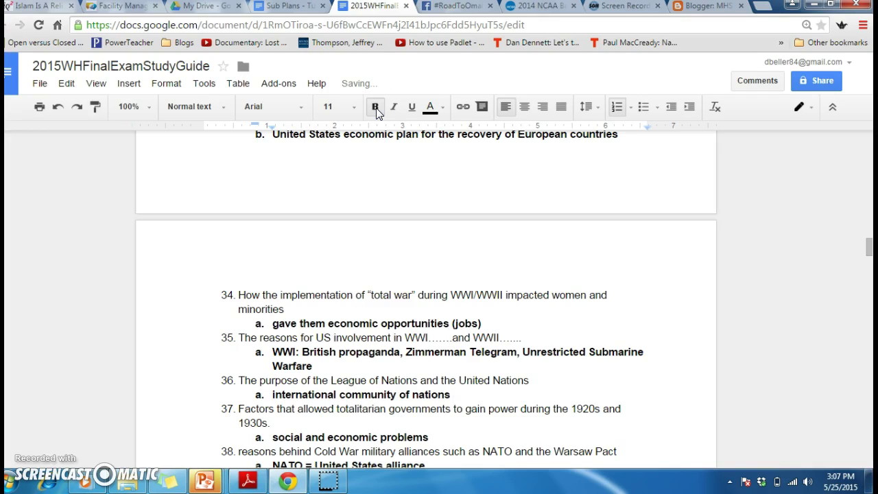
{"action": "type", "text": " with the goal "}
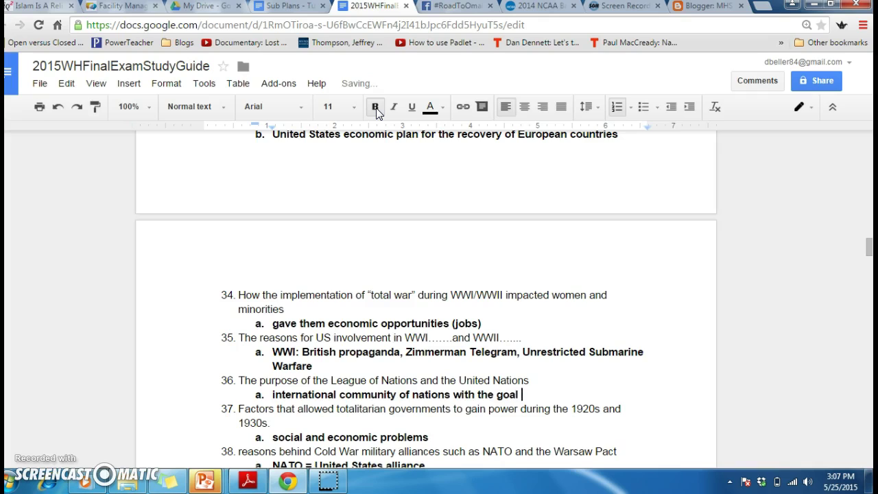
{"action": "type", "text": "of ensure peace "}
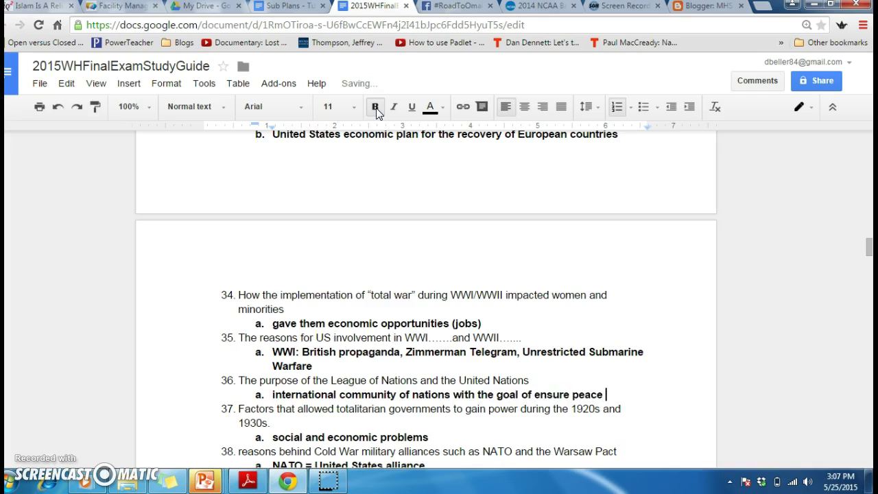
{"action": "type", "text": "in the world "}
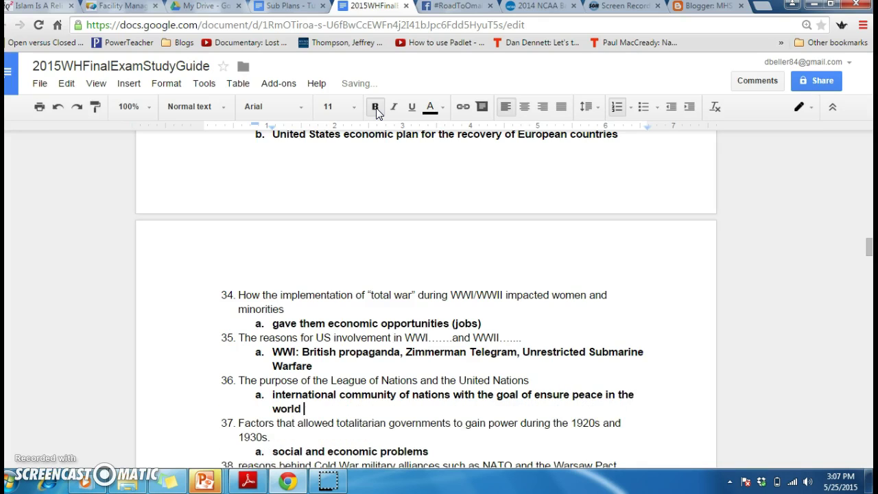
{"action": "type", "text": "and dimpo"}
{"action": "key", "text": "BackSpace"}
{"action": "key", "text": "BackSpace"}
{"action": "key", "text": "BackSpace"}
{"action": "type", "text": "plomacy "}
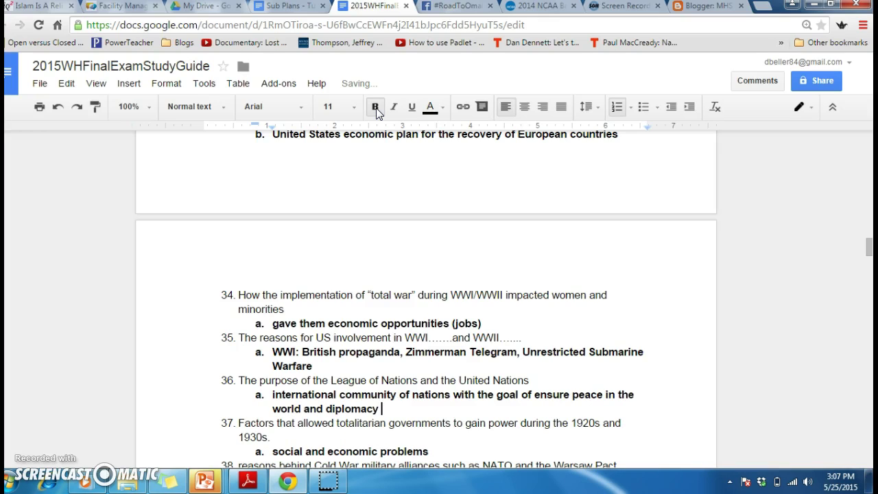
{"action": "type", "text": "over war"}
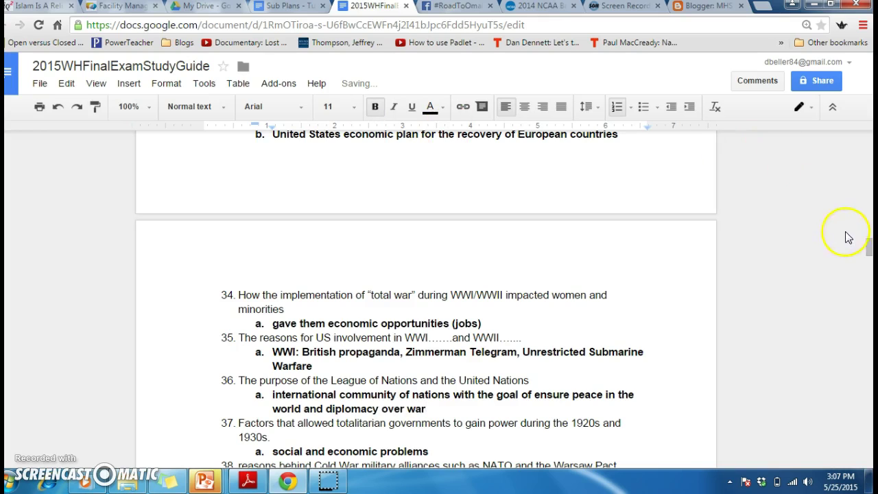
- Add bold answer 43a: 'Capitalism laissez-faire: government stays out of the economy', businesses make decisions
{"action": "mouse_move", "coordinate": [868, 248]}
{"action": "left_click_drag", "start_coordinate": [868, 249], "coordinate": [868, 272]}
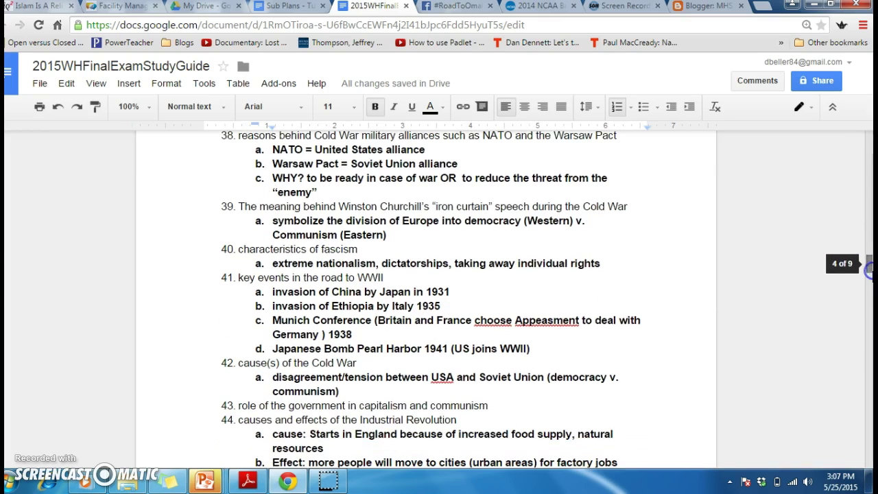
{"action": "left_click", "coordinate": [524, 410]}
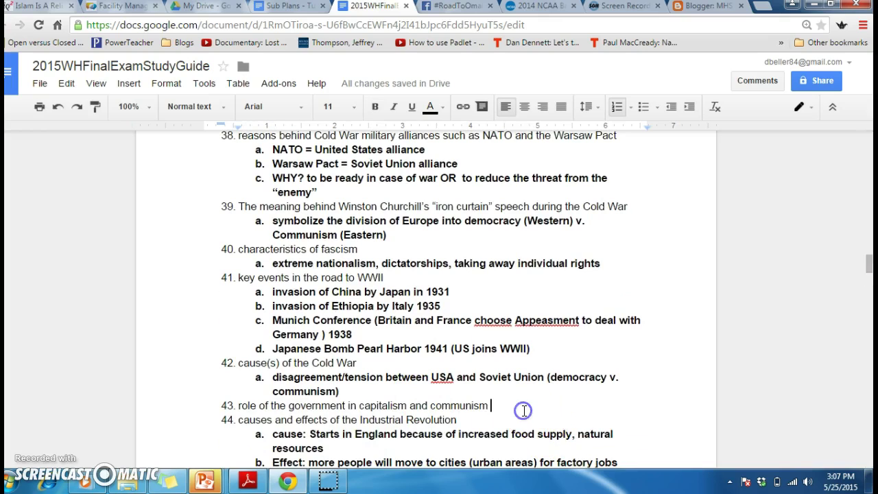
{"action": "key", "text": "Return"}
{"action": "key", "text": "Tab"}
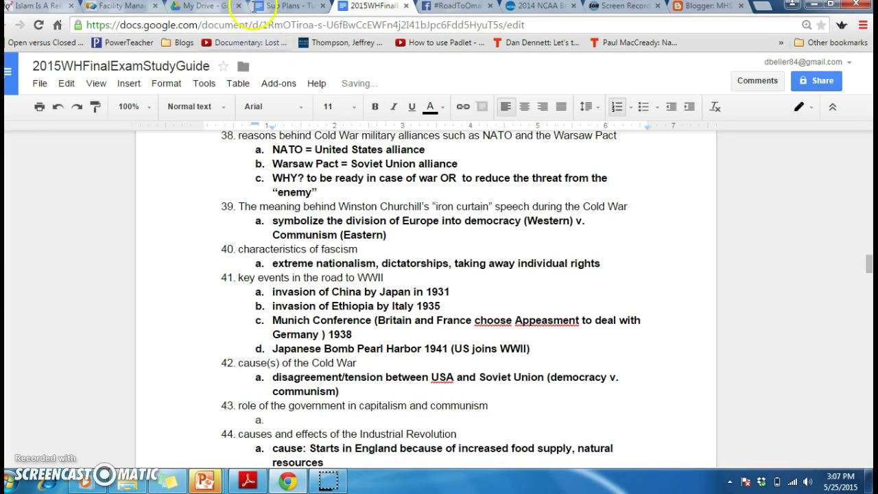
{"action": "left_click", "coordinate": [371, 109]}
{"action": "type", "text": "Ca"}
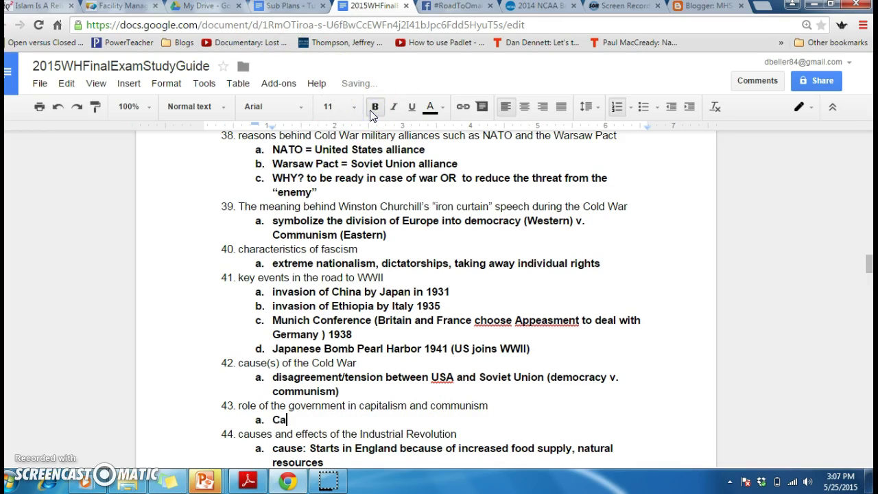
{"action": "type", "text": "pitalism "}
{"action": "type", "text": "lais"}
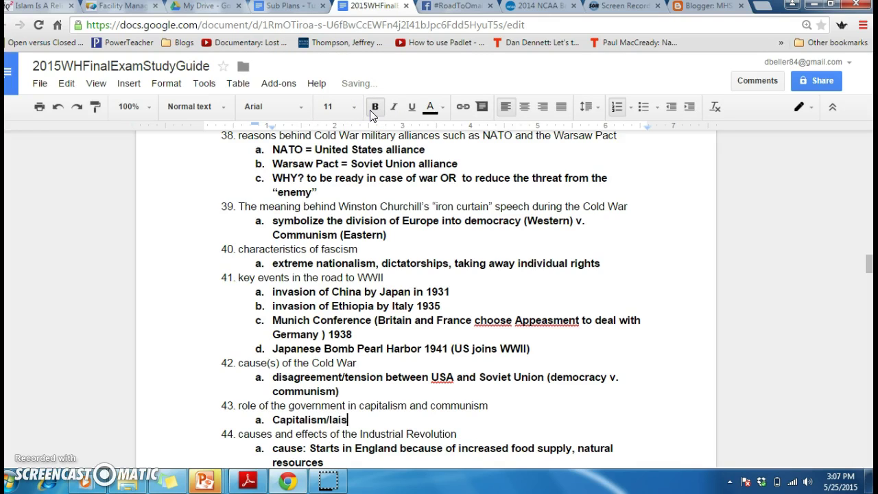
{"action": "type", "text": "sez-faire"}
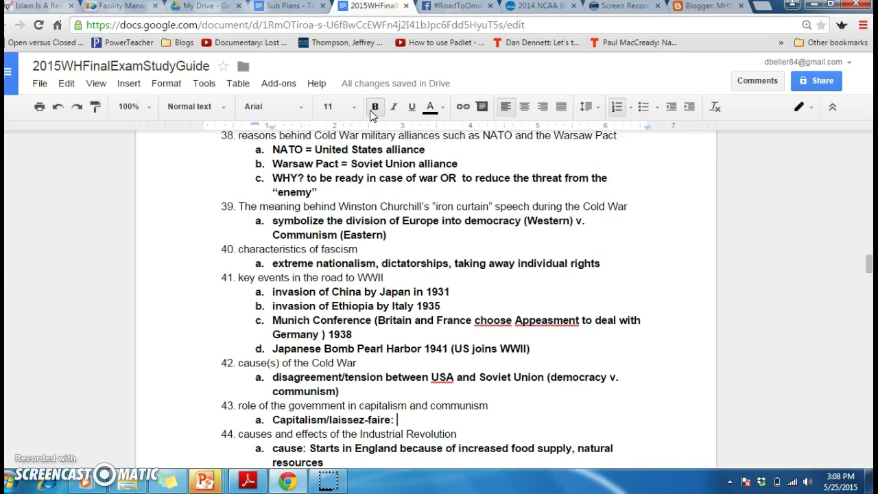
{"action": "type", "text": ": government "}
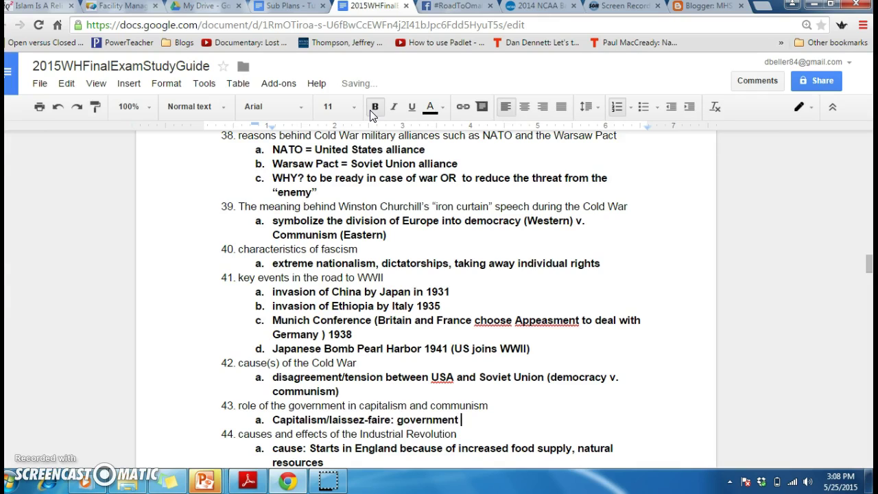
{"action": "type", "text": "stays out of "}
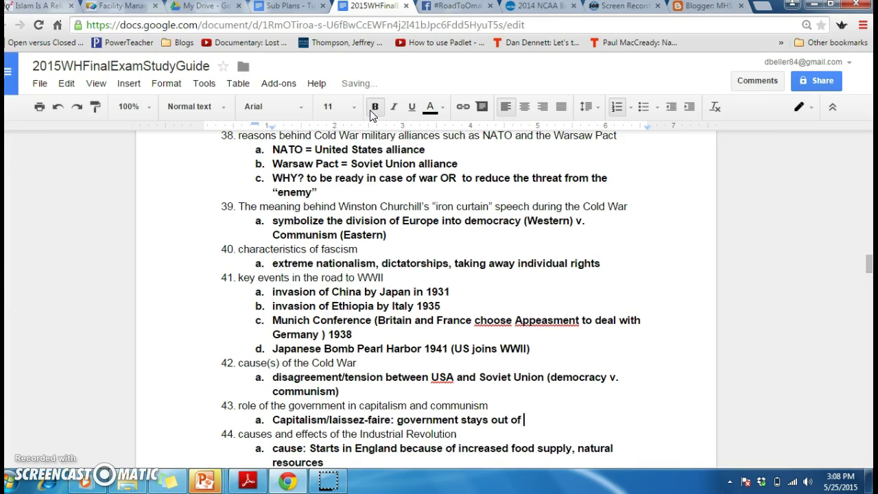
{"action": "type", "text": "the economy and thi"}
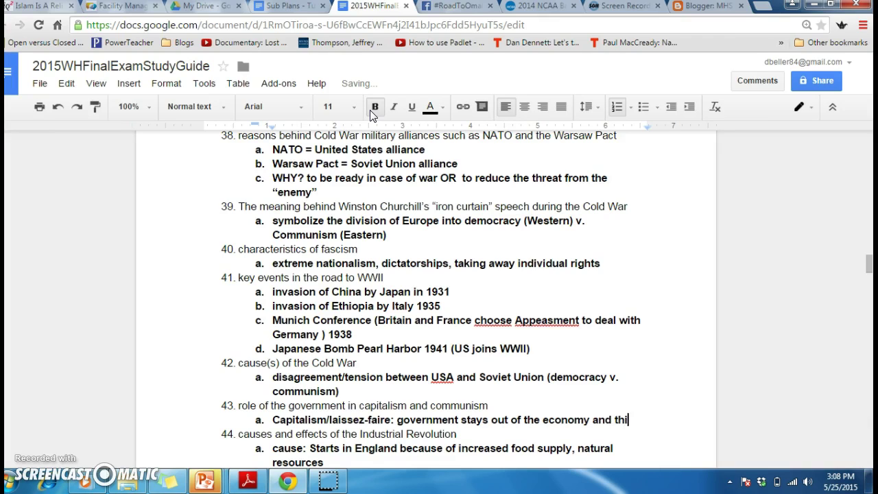
{"action": "type", "text": "s means that bus"}
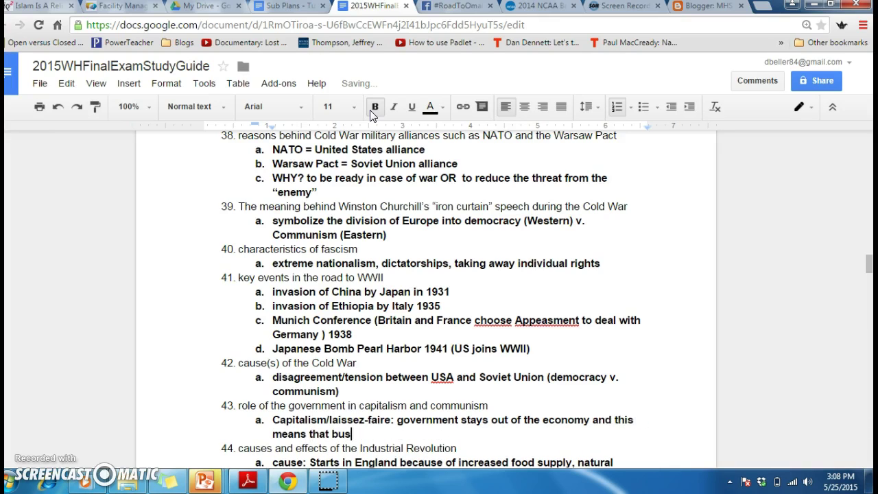
{"action": "type", "text": "iness leaderfs"}
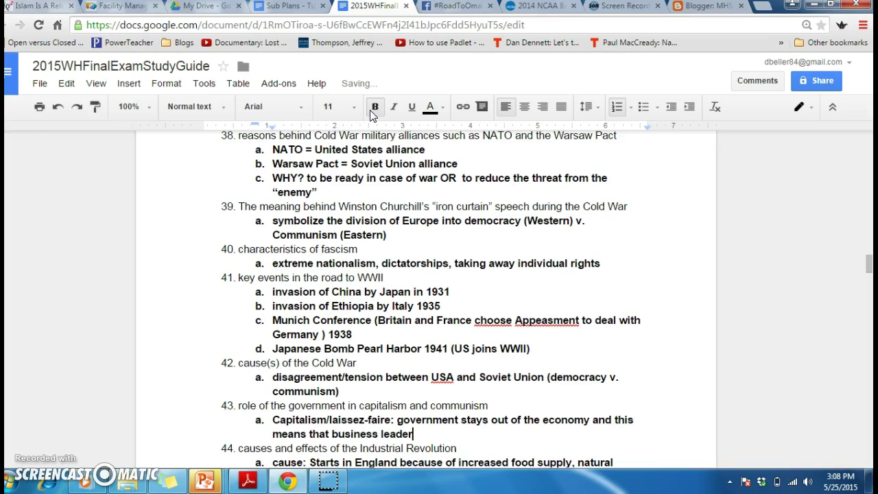
{"action": "key", "text": "BackSpace"}
{"action": "key", "text": "BackSpace"}
{"action": "key", "text": "BackSpace"}
{"action": "type", "text": "s make decisions"}
- Add answer 43b: 'Communism: government makes the economic decisions'
{"action": "key", "text": "Return"}
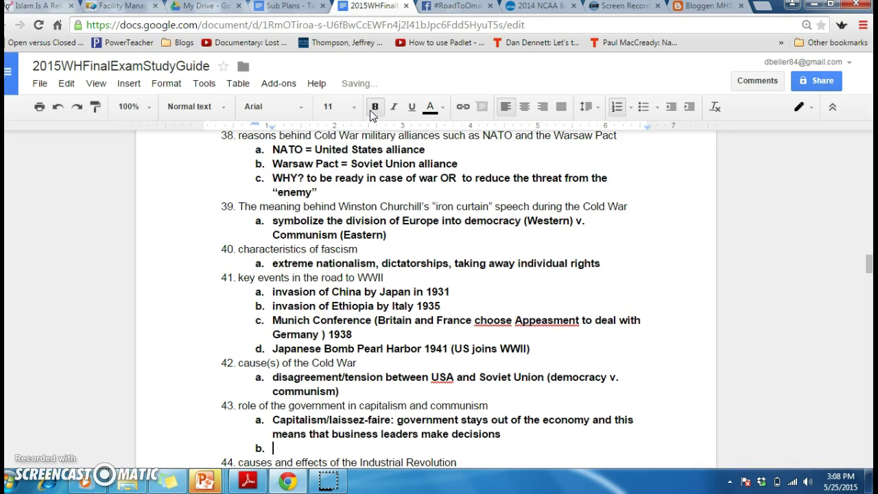
{"action": "type", "text": "Communisnm"}
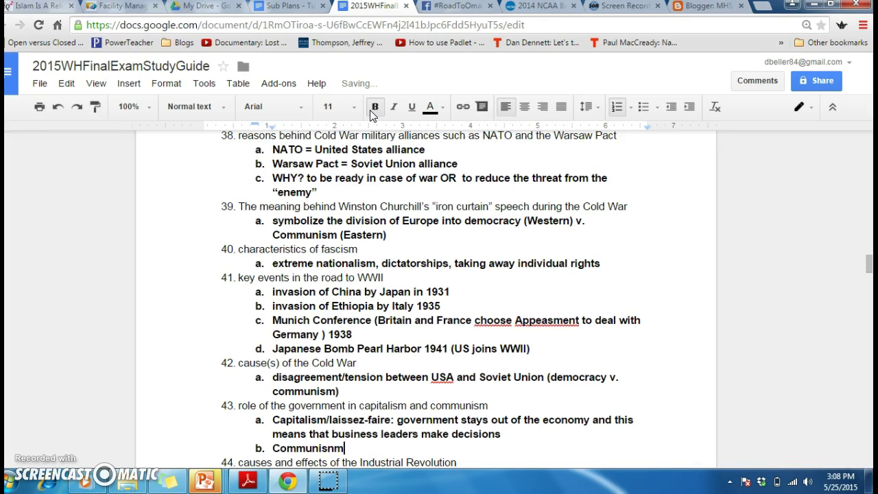
{"action": "key", "text": "BackSpace"}
{"action": "key", "text": "BackSpace"}
{"action": "type", "text": "m"}
{"action": "type", "text": ": governme"}
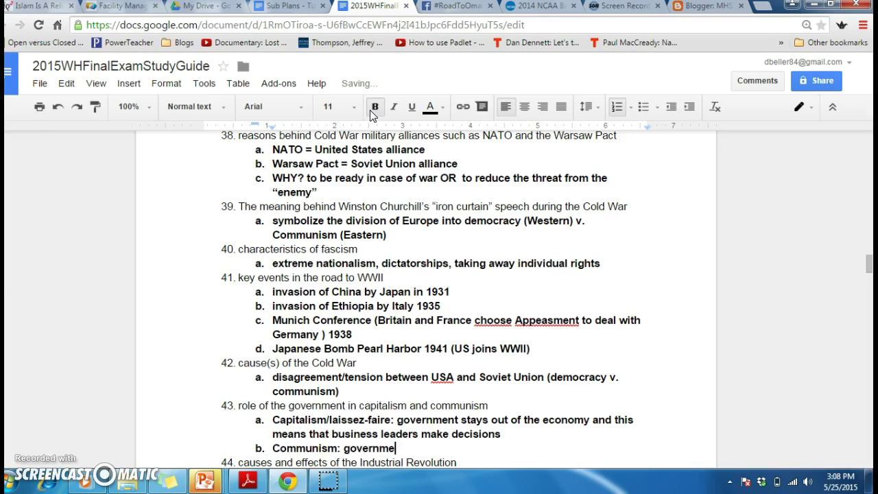
{"action": "type", "text": "nt makes the e"}
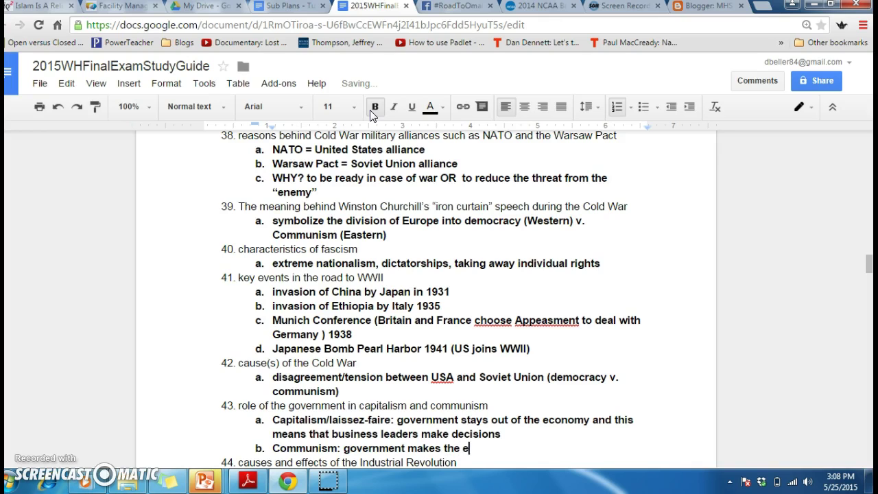
{"action": "type", "text": "conomic decisions"}
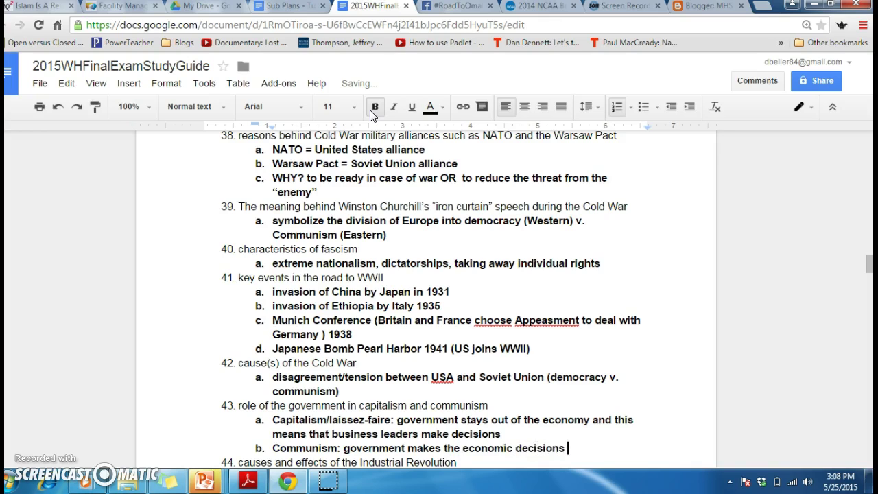
- Insert empty numbered items before Nationalism so it moves down to item 48
{"action": "left_click_drag", "start_coordinate": [870, 258], "coordinate": [870, 279]}
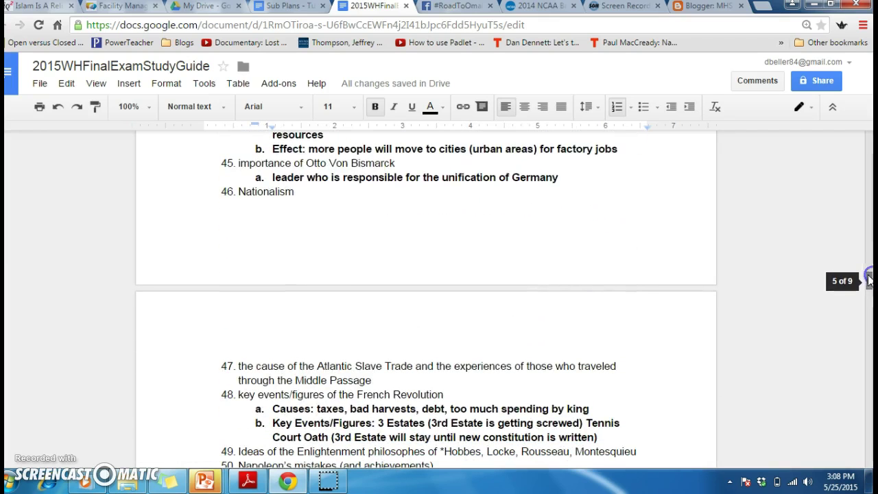
{"action": "left_click", "coordinate": [239, 191]}
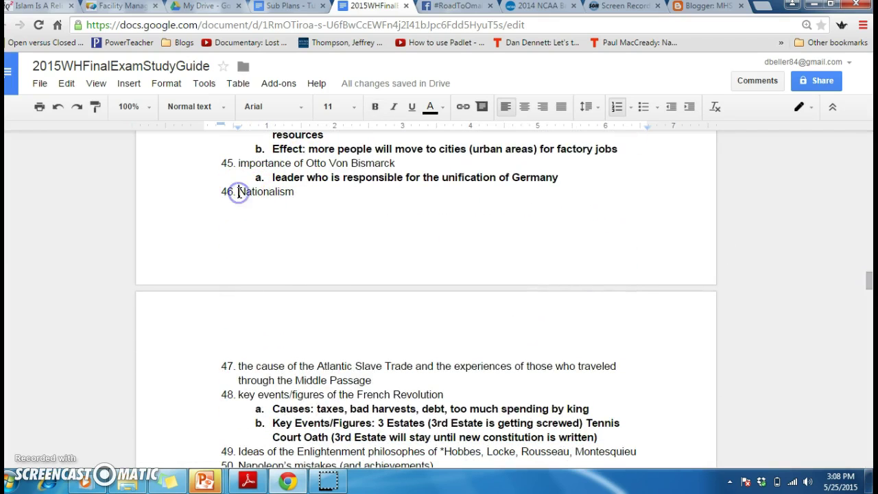
{"action": "key", "text": "Return"}
{"action": "key", "text": "Return"}
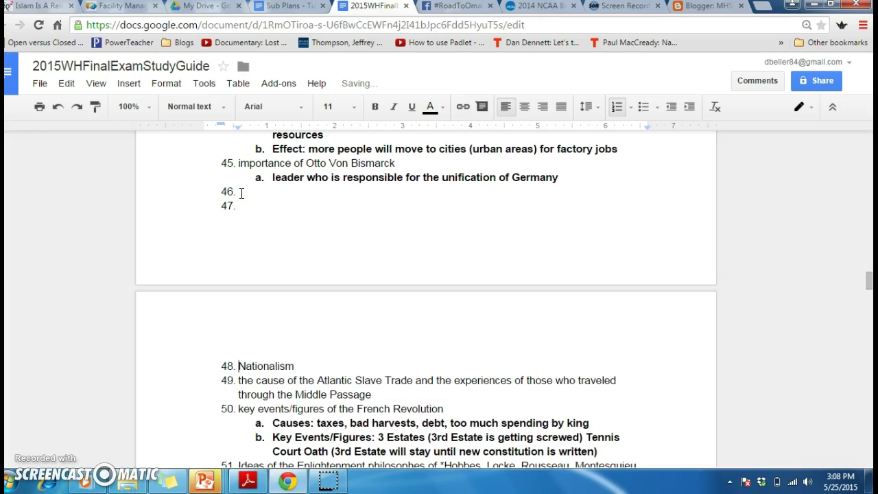
- Complete item 48 in plain text as 'Nationalism - loyalty/pride in one's culture (or country)'
{"action": "left_click", "coordinate": [350, 366]}
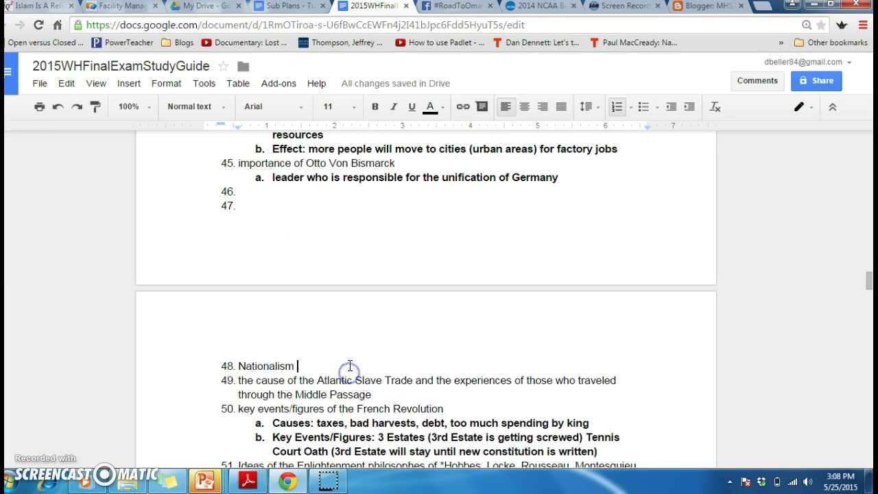
{"action": "left_click", "coordinate": [373, 107]}
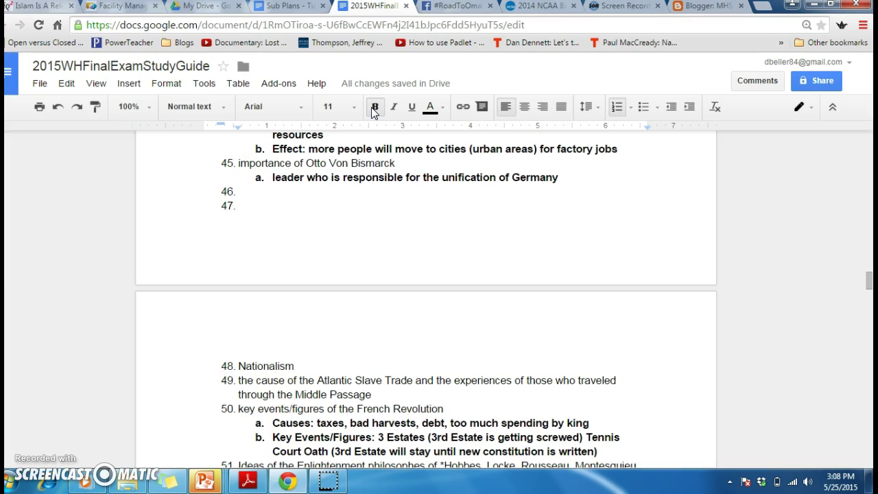
{"action": "left_click", "coordinate": [374, 109]}
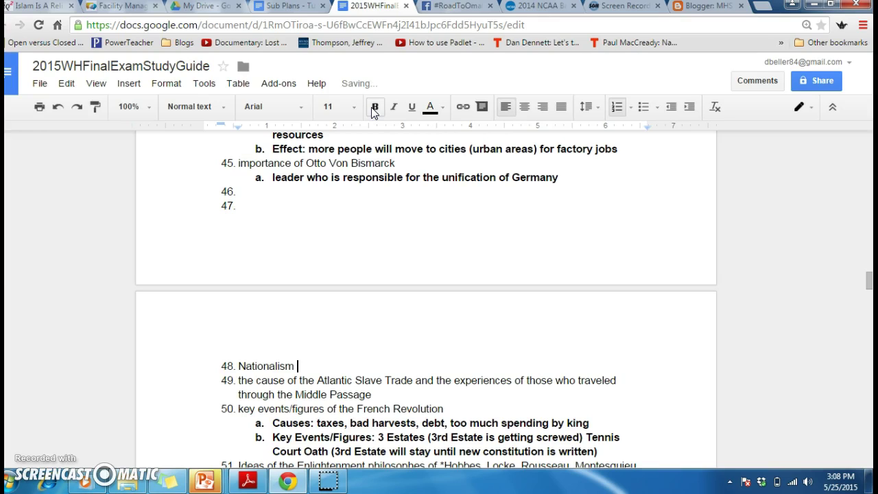
{"action": "type", "text": "loyalty to one's"}
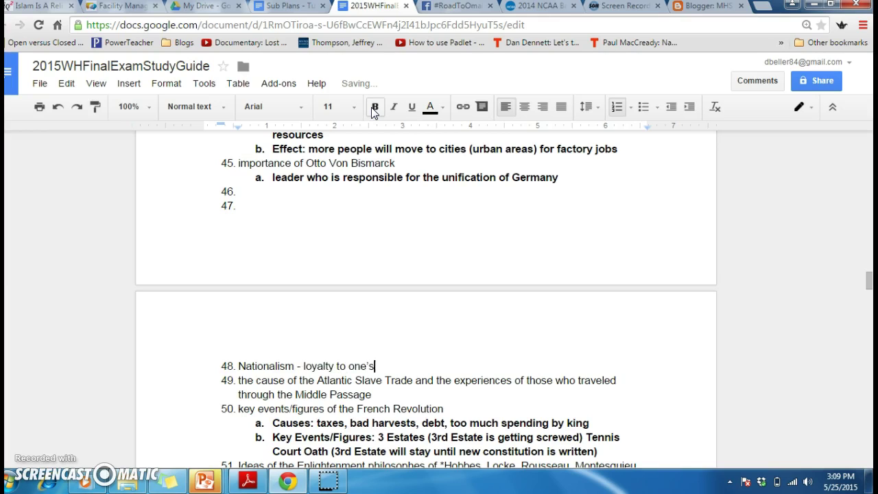
{"action": "key", "text": "BackSpace"}
{"action": "key", "text": "BackSpace"}
{"action": "key", "text": "BackSpace"}
{"action": "key", "text": "BackSpace"}
{"action": "key", "text": "BackSpace"}
{"action": "key", "text": "BackSpace"}
{"action": "key", "text": "BackSpace"}
{"action": "key", "text": "BackSpace"}
{"action": "key", "text": "BackSpace"}
{"action": "type", "text": "/pri"}
{"action": "key", "text": "BackSpace"}
{"action": "key", "text": "BackSpace"}
{"action": "type", "text": "pride in one's "}
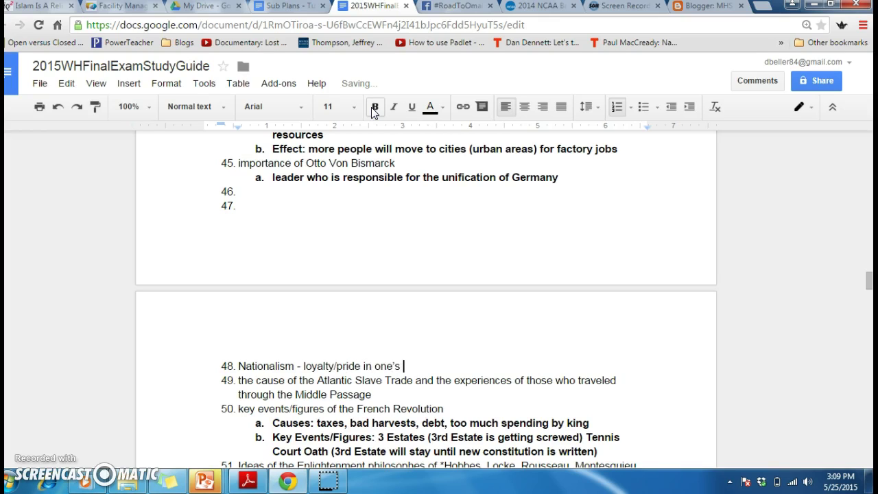
{"action": "type", "text": "culture (or country"}
{"action": "key", "text": "BackSpace"}
{"action": "key", "text": "BackSpace"}
{"action": "key", "text": "BackSpace"}
{"action": "type", "text": "tyr"}
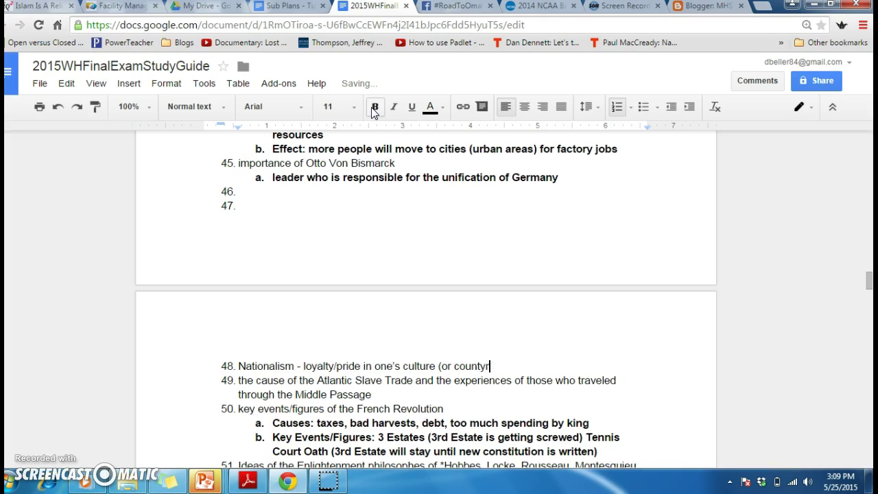
{"action": "key", "text": "BackSpace"}
{"action": "key", "text": "BackSpace"}
{"action": "type", "text": "ry)"}
- Add bold answer 49a 'demand for labor (cash crops)' under the Middle Passage question
{"action": "left_click", "coordinate": [378, 397]}
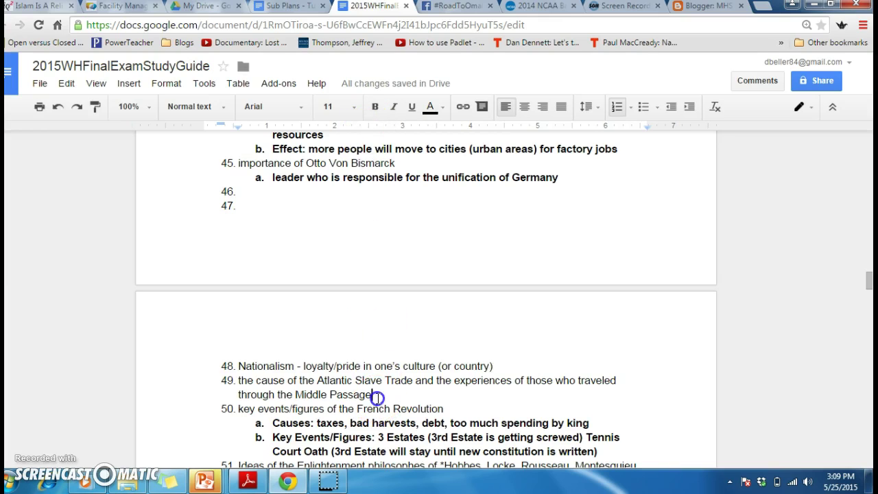
{"action": "key", "text": "Return"}
{"action": "key", "text": "Tab"}
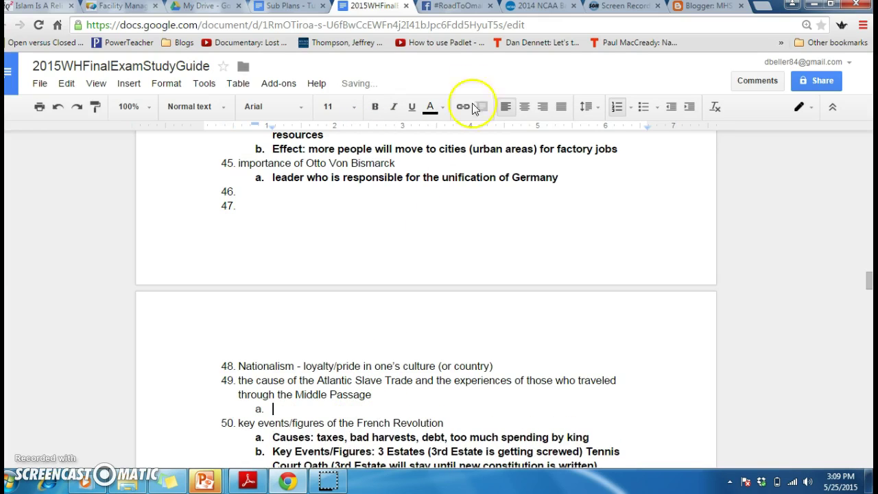
{"action": "left_click", "coordinate": [375, 108]}
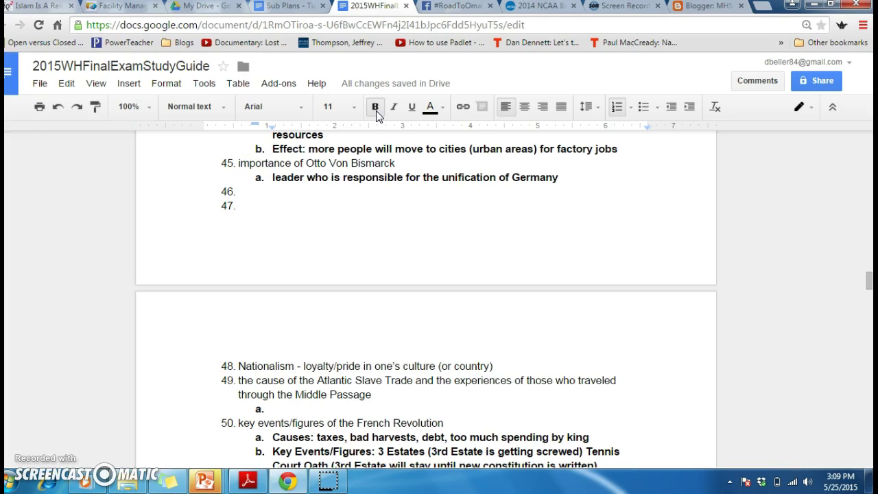
{"action": "type", "text": "de"}
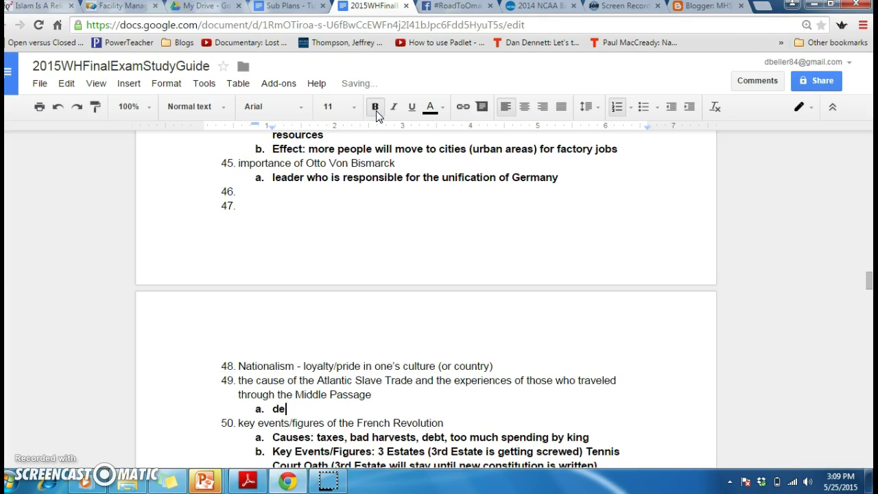
{"action": "type", "text": "mand for labor "}
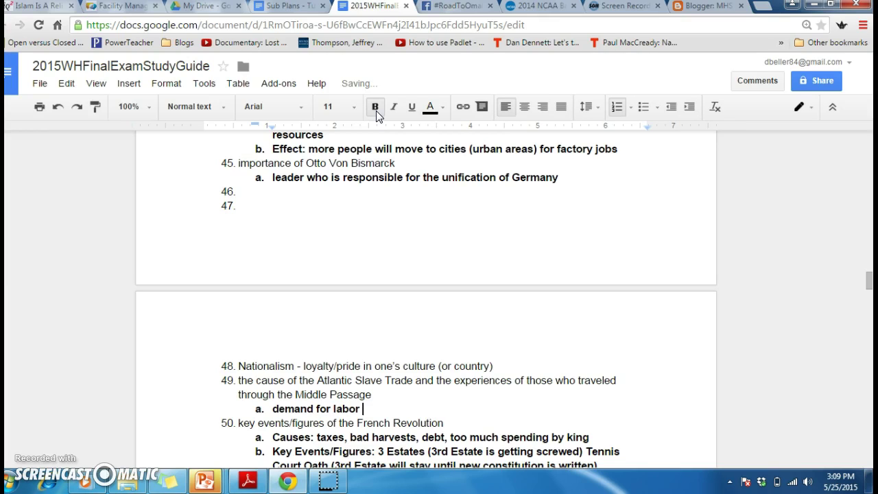
{"action": "type", "text": "(cash crops)"}
- Add answer 49b: 'Experience - hot, lots of death, poor ventilation, horrific ordeal'
{"action": "key", "text": "Return"}
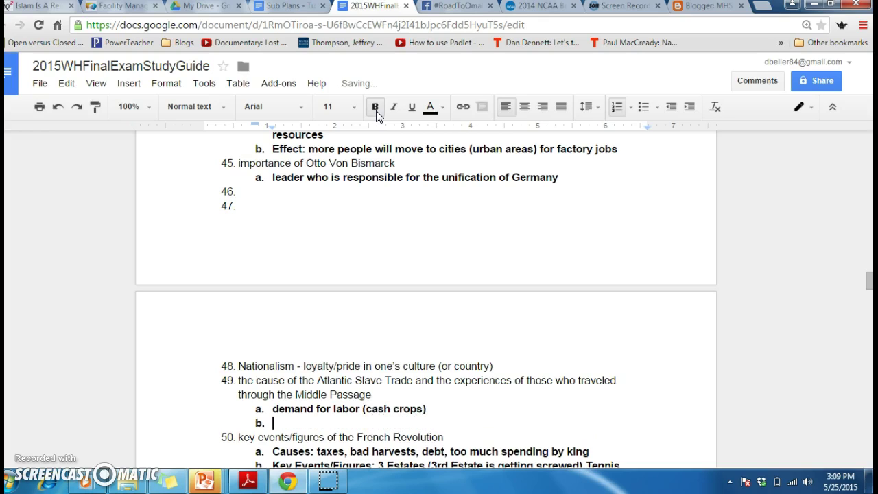
{"action": "type", "text": "Experiwenc"}
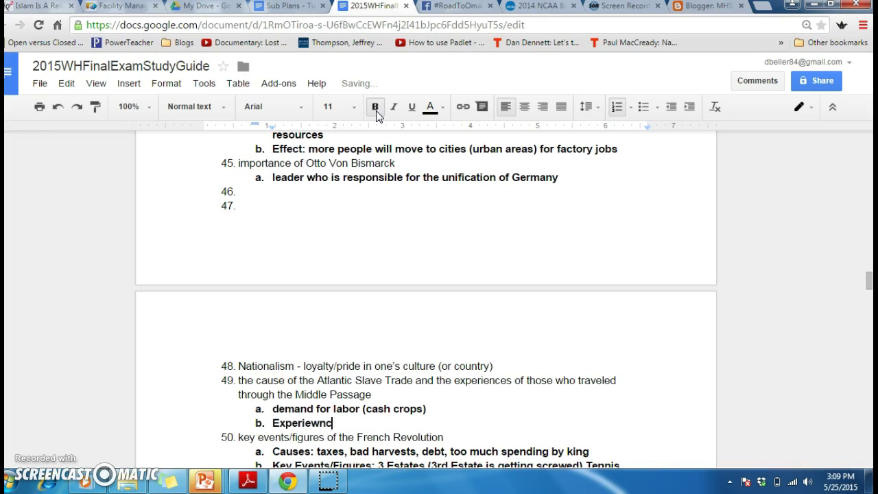
{"action": "key", "text": "BackSpace"}
{"action": "key", "text": "BackSpace"}
{"action": "key", "text": "BackSpace"}
{"action": "key", "text": "BackSpace"}
{"action": "type", "text": "ence - hot, lots of "}
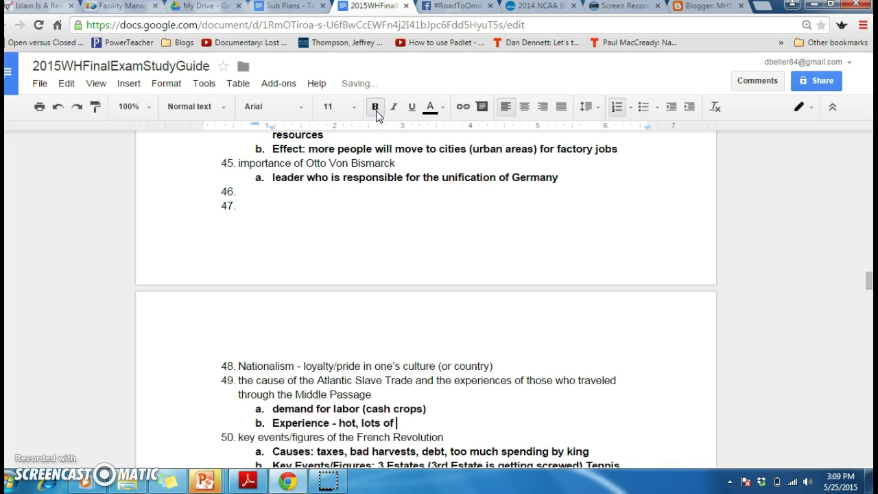
{"action": "type", "text": "death, poor ventil"}
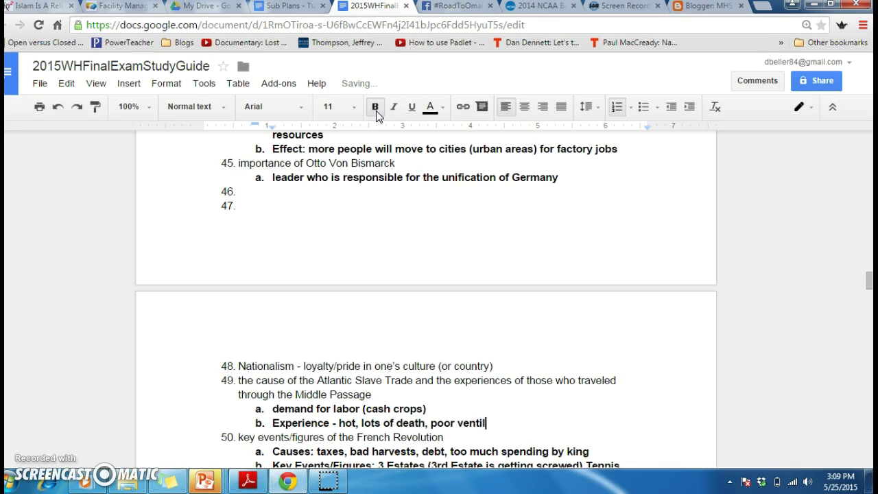
{"action": "type", "text": "ation, horrific"}
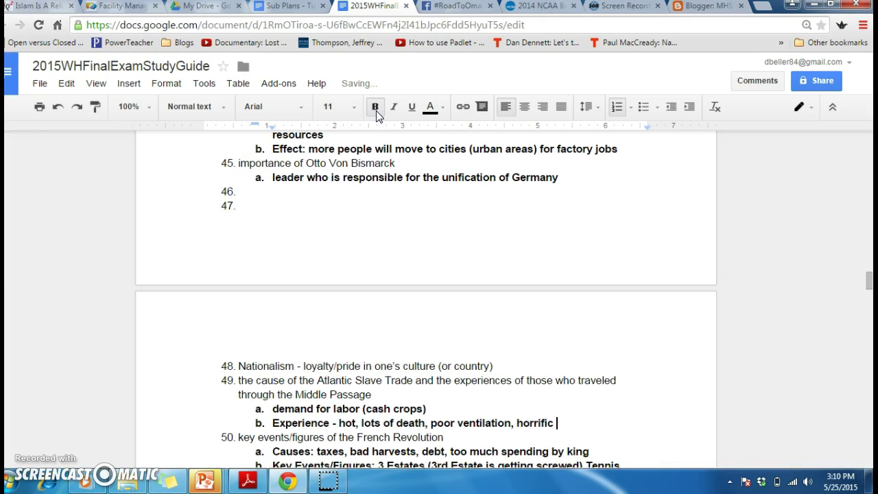
{"action": "type", "text": " ordeal"}
- Add bold answer under 51: 'Hobbes: social contract', giving up rights to an absolute ruler for order
{"action": "left_click", "coordinate": [868, 281]}
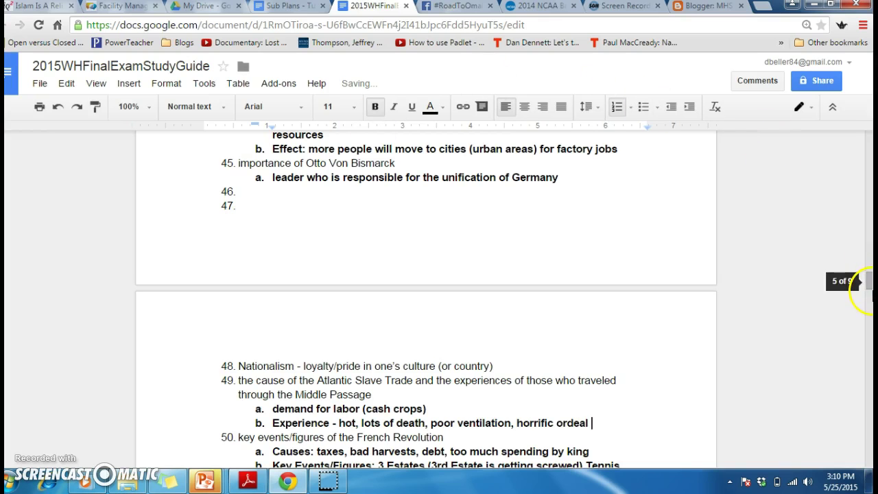
{"action": "left_click_drag", "start_coordinate": [868, 281], "coordinate": [869, 296]}
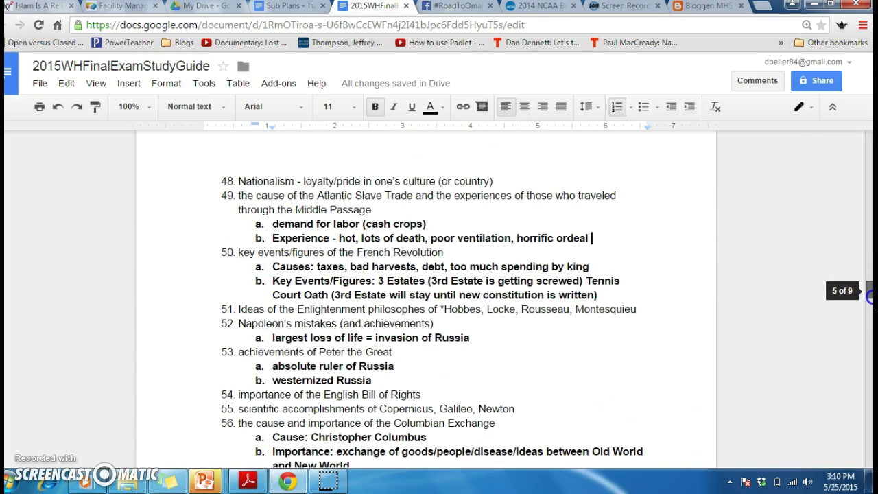
{"action": "left_click", "coordinate": [655, 313]}
{"action": "key", "text": "Return"}
{"action": "key", "text": "Tab"}
{"action": "type", "text": "H"}
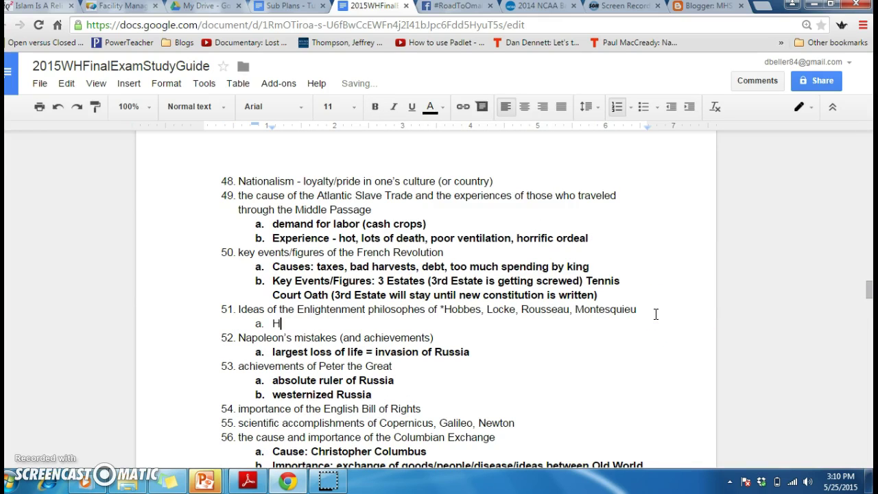
{"action": "type", "text": "obbes"}
{"action": "left_click", "coordinate": [375, 107]}
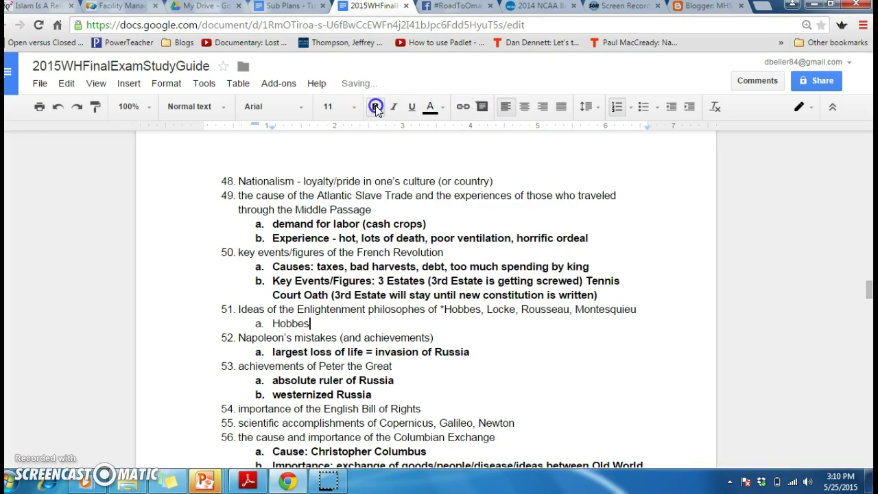
{"action": "type", "text": ":"}
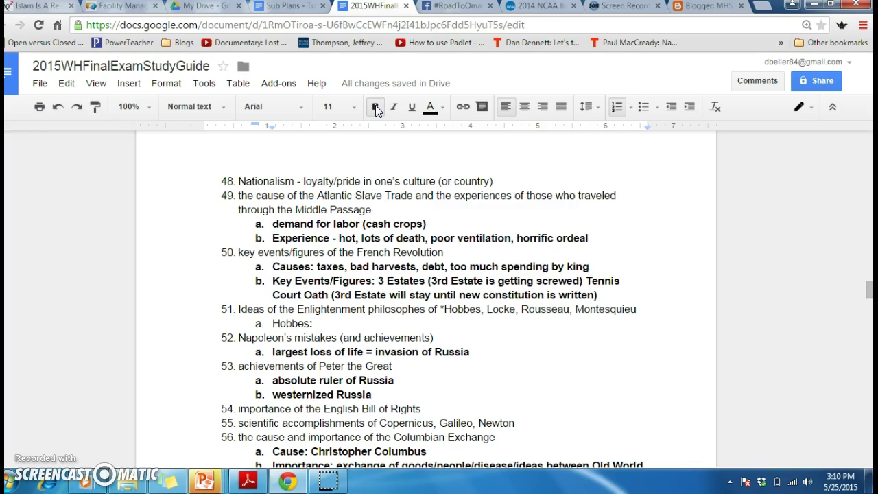
{"action": "type", "text": "social con"}
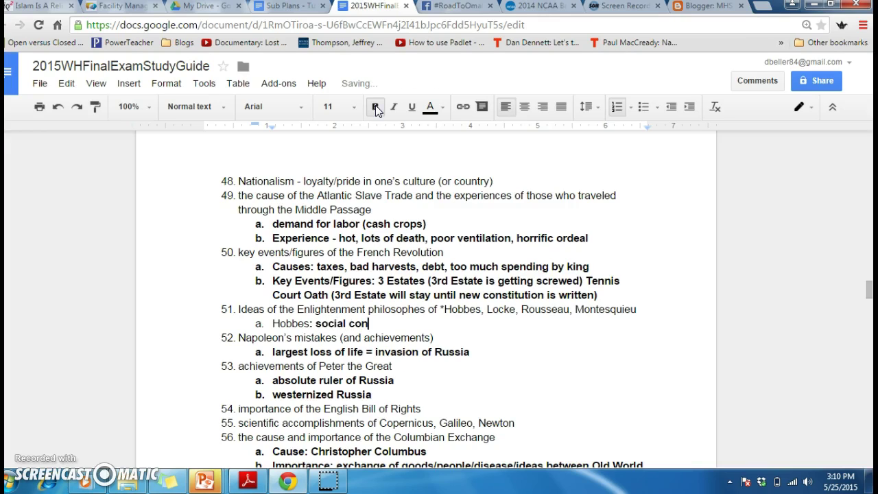
{"action": "type", "text": "tract: one gove"}
{"action": "key", "text": "BackSpace"}
{"action": "key", "text": "BackSpace"}
{"action": "key", "text": "BackSpace"}
{"action": "type", "text": "ives up rights to "}
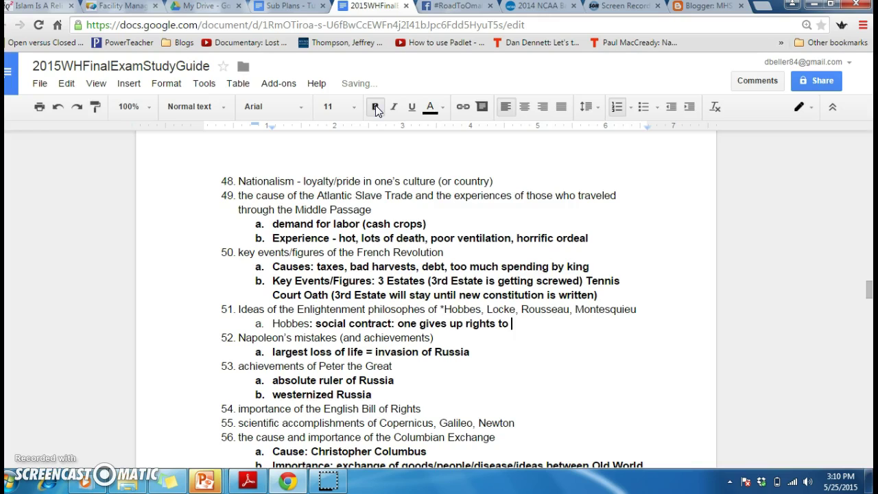
{"action": "type", "text": "an absolute "}
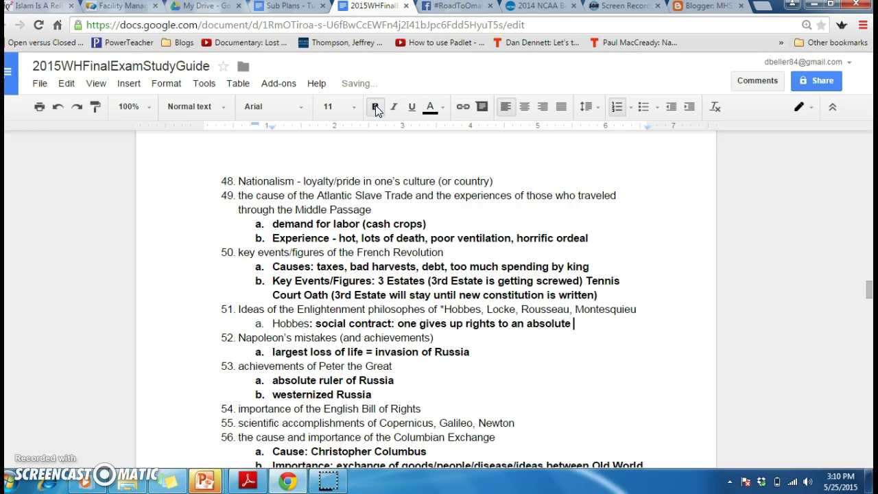
{"action": "type", "text": "ruler in exchange"}
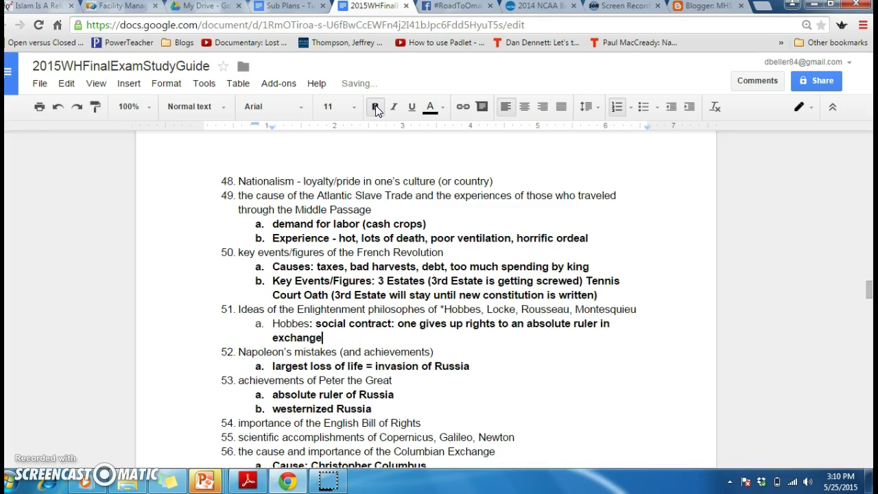
{"action": "type", "text": " for order"}
- Add Locke's natural rights answer with sub-points on protecting rights and influencing the Declaration of Independence
{"action": "key", "text": "Return"}
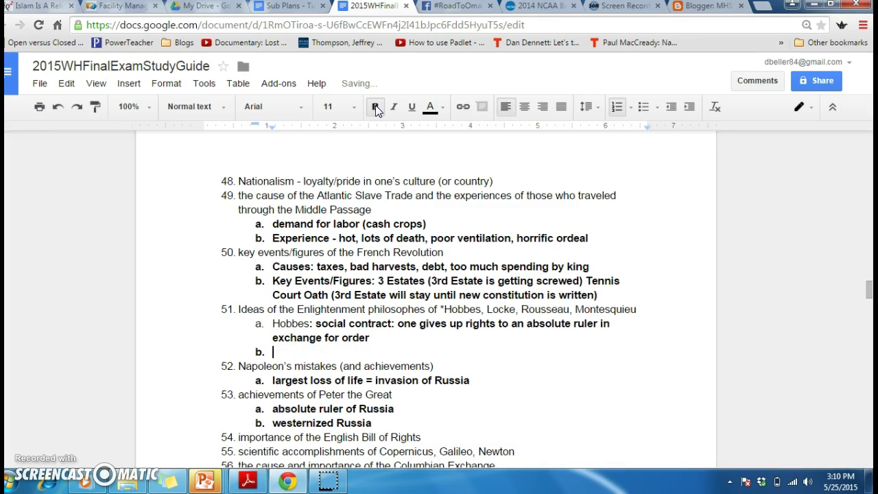
{"action": "type", "text": "Locke: natura"}
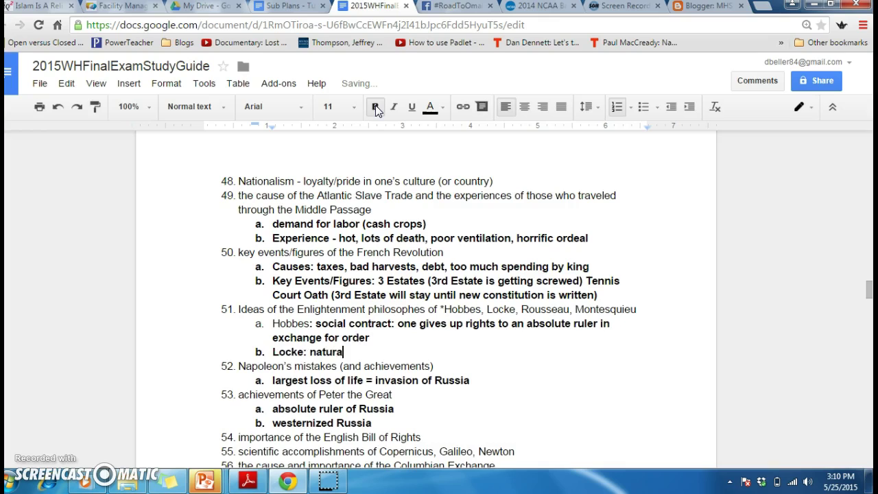
{"action": "type", "text": "l rights - life "}
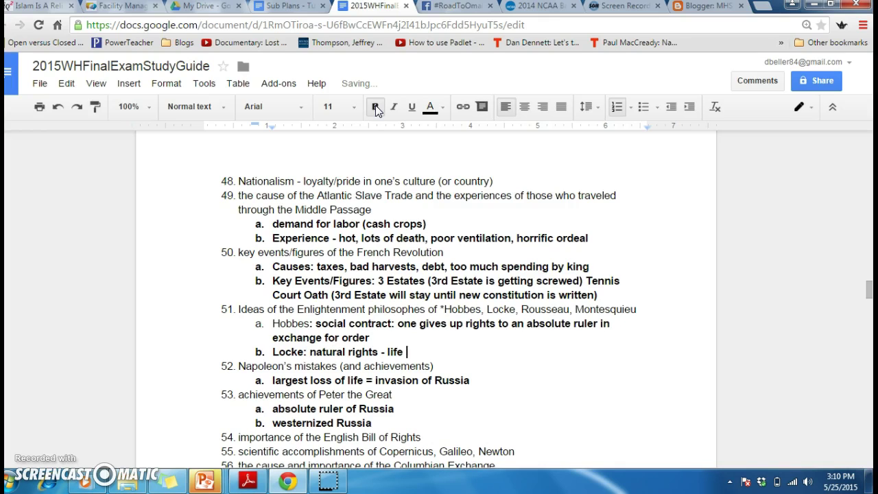
{"action": "type", "text": "liberty and property"}
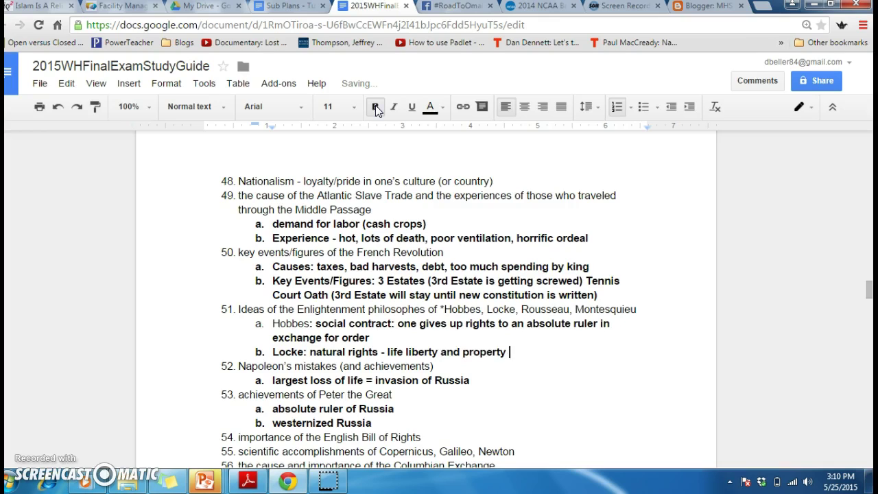
{"action": "key", "text": "Return"}
{"action": "key", "text": "Tab"}
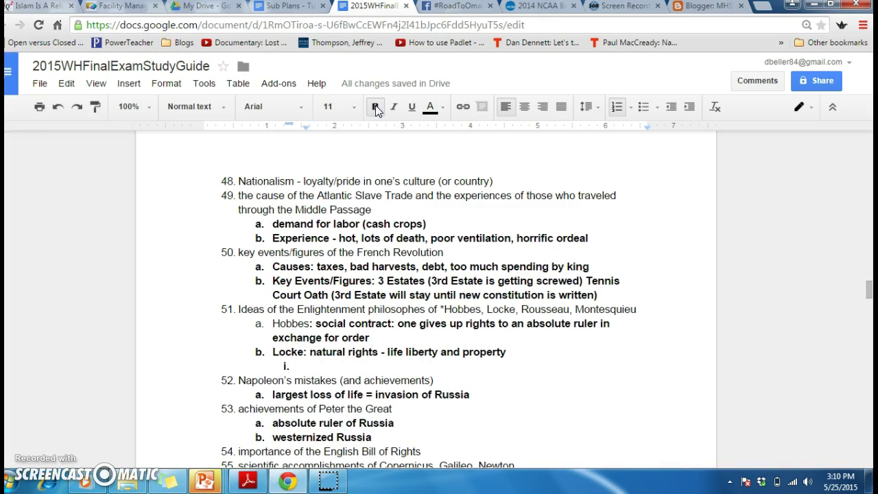
{"action": "type", "text": "purpose "}
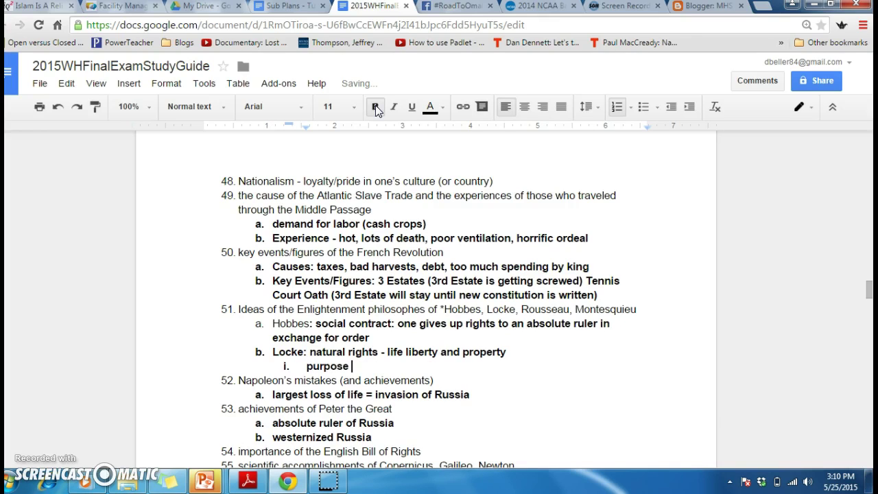
{"action": "type", "text": "of the government is "}
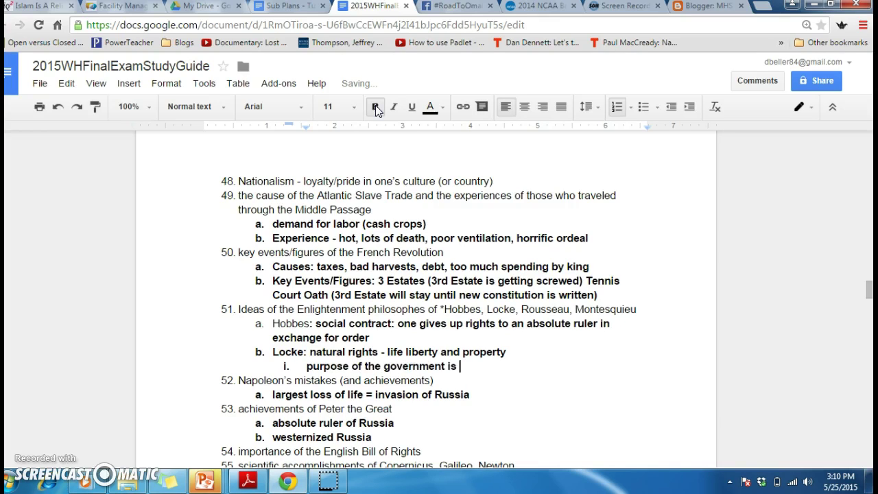
{"action": "type", "text": "to protect th"}
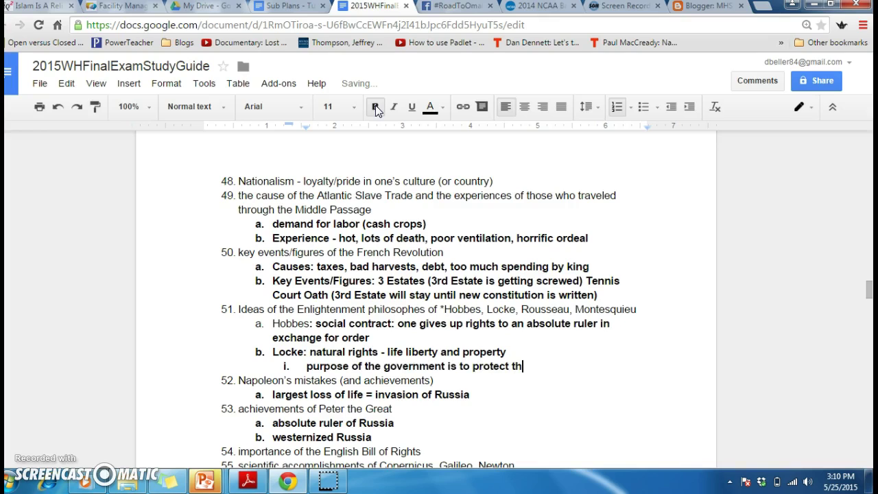
{"action": "type", "text": "ese rights"}
{"action": "key", "text": "Return"}
{"action": "type", "text": "infl"}
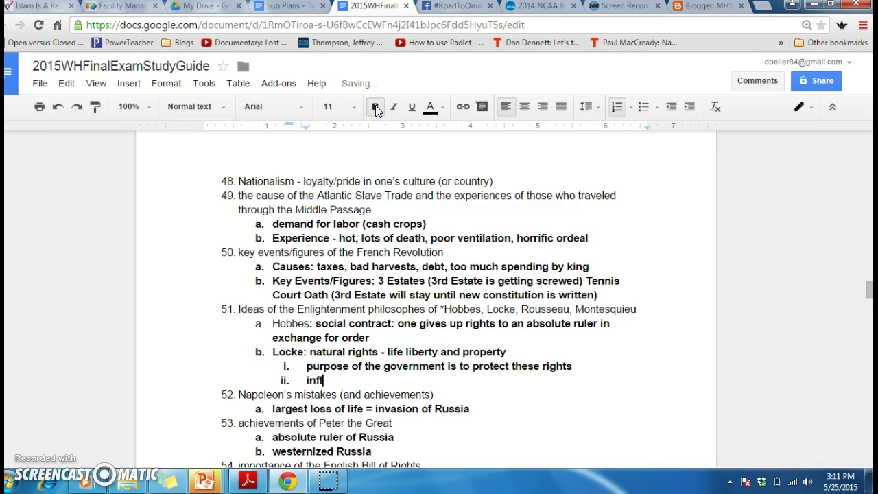
{"action": "type", "text": "uential in the wri"}
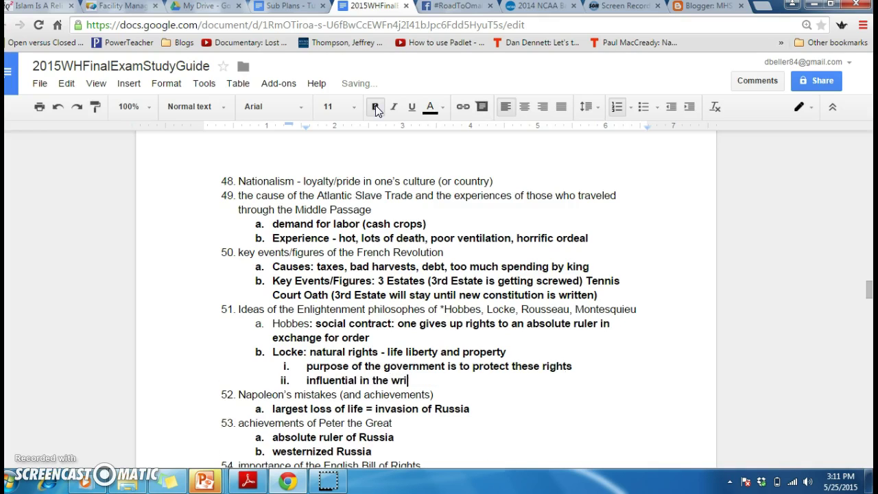
{"action": "type", "text": "ting of the D"}
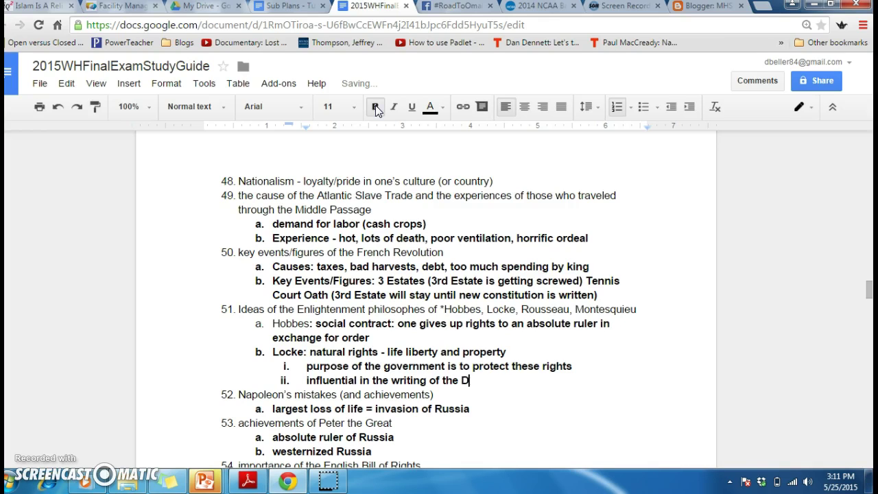
{"action": "type", "text": "eclaration of Independence"}
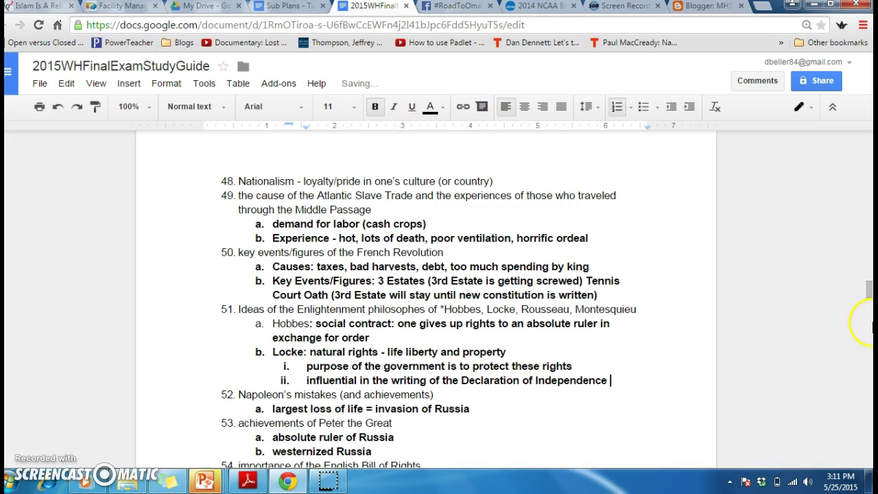
- Add bold answer 'grant rights/liberties to English Citizens' under question 54
{"action": "left_click", "coordinate": [868, 292]}
{"action": "left_click_drag", "start_coordinate": [868, 291], "coordinate": [868, 296]}
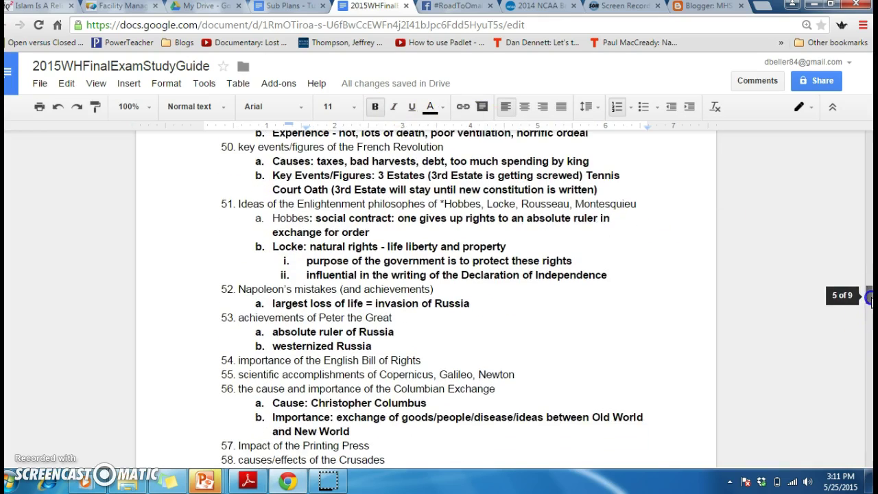
{"action": "left_click", "coordinate": [420, 361]}
{"action": "key", "text": "Return"}
{"action": "key", "text": "Tab"}
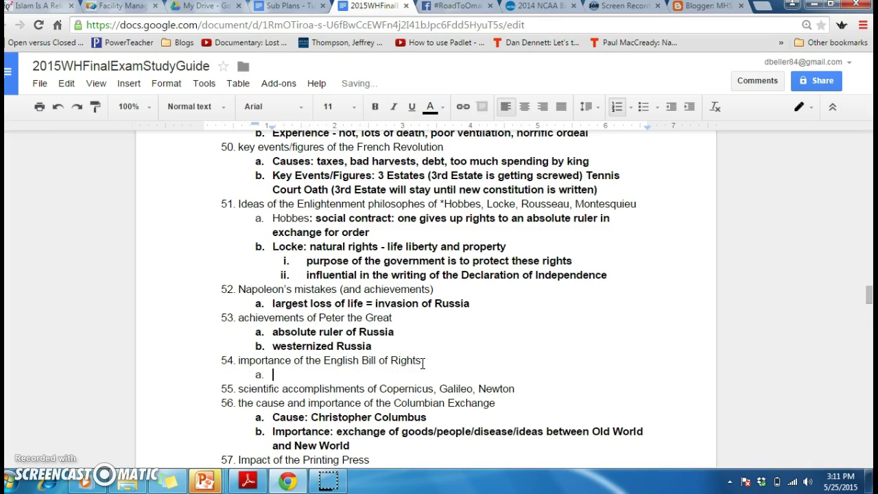
{"action": "left_click", "coordinate": [375, 108]}
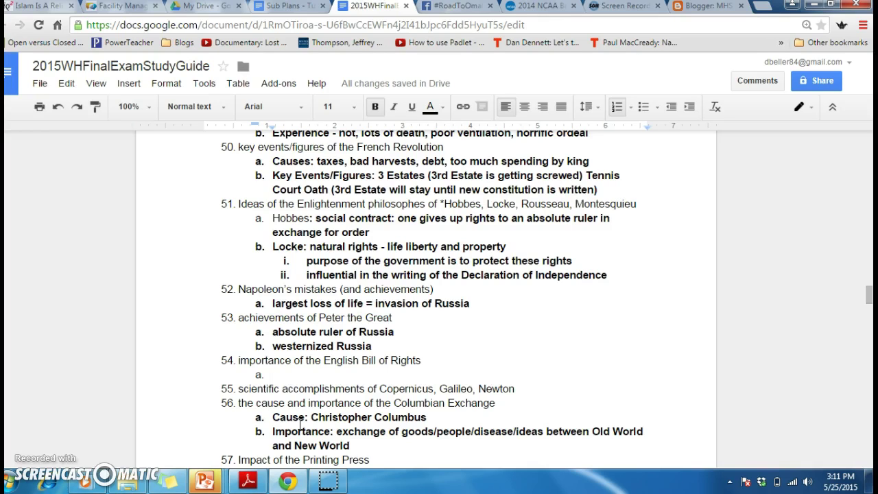
{"action": "type", "text": "grant "}
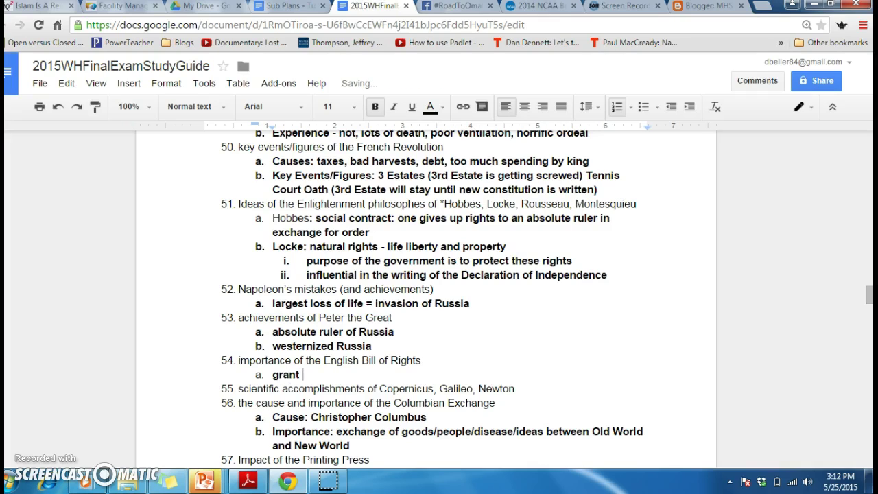
{"action": "type", "text": "rights/libert"}
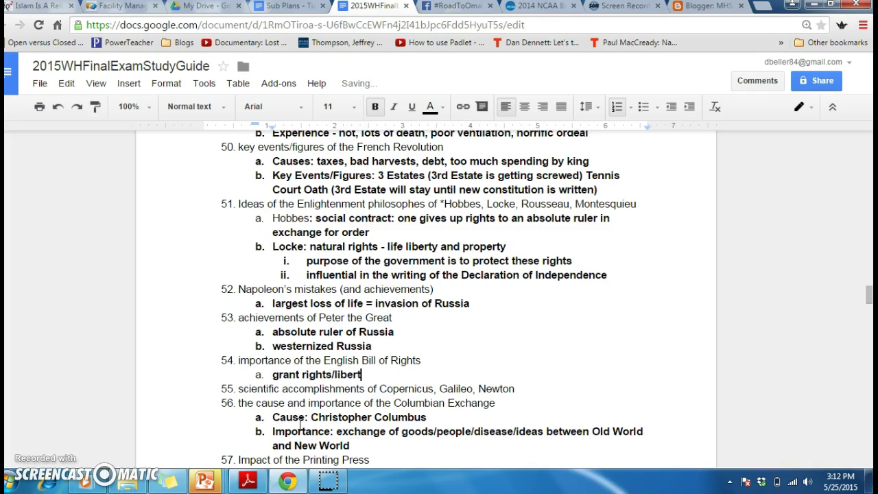
{"action": "type", "text": "ies to English Citize"}
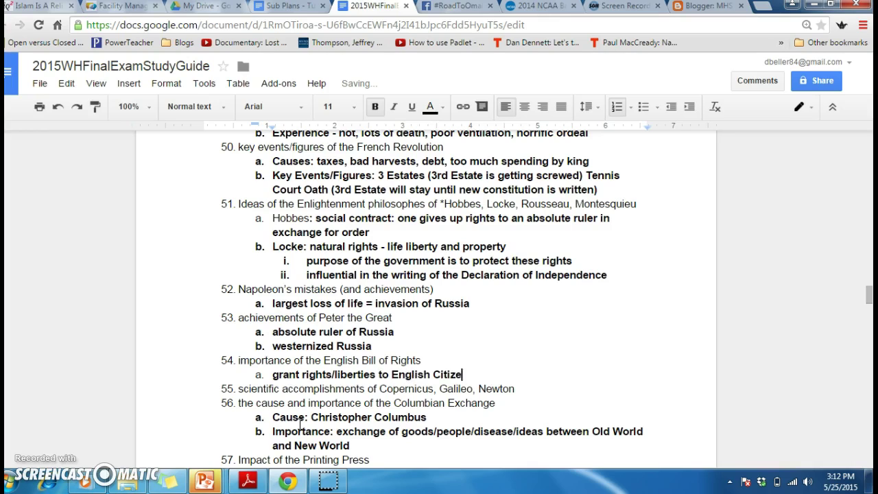
{"action": "type", "text": "ns"}
- Add a non-bold second point 'limit the role of the government' under question 54
{"action": "key", "text": "Return"}
{"action": "key", "text": "ctrl+b"}
{"action": "type", "text": "limi"}
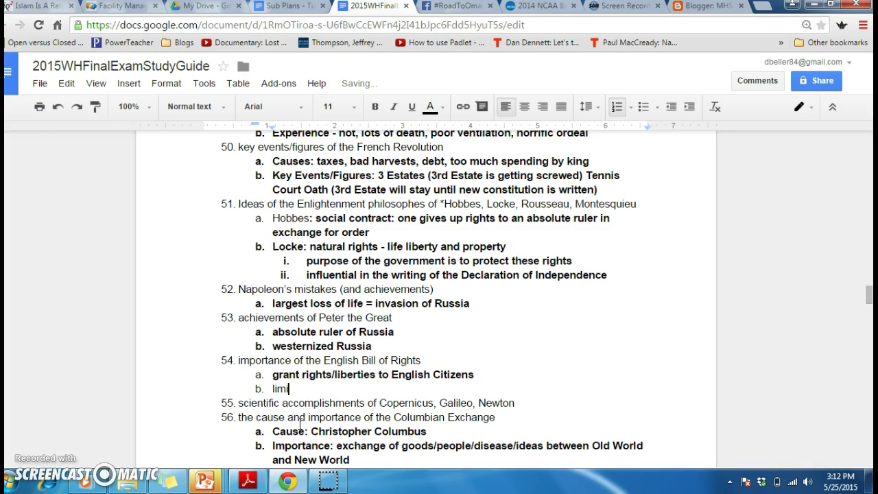
{"action": "type", "text": "t the role of the govenrment"}
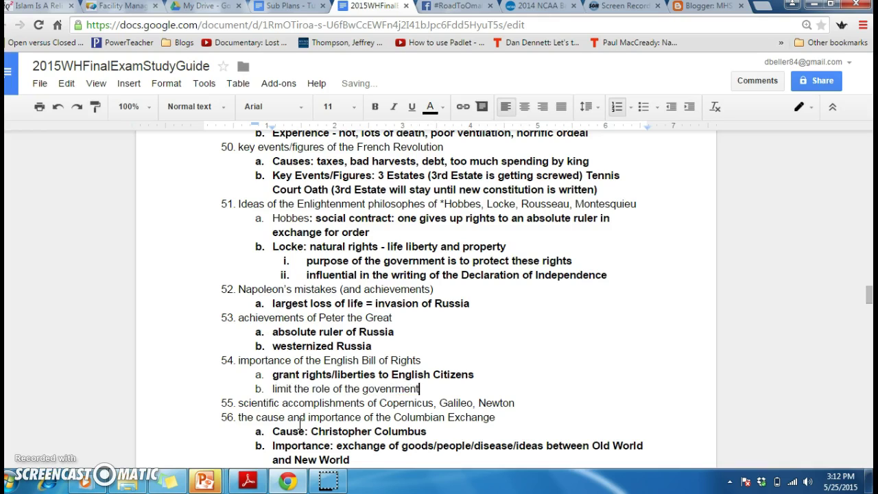
{"action": "key", "text": "BackSpace"}
{"action": "key", "text": "BackSpace"}
{"action": "key", "text": "BackSpace"}
{"action": "key", "text": "BackSpace"}
{"action": "key", "text": "BackSpace"}
{"action": "key", "text": "BackSpace"}
{"action": "type", "text": "rnmnet"}
{"action": "key", "text": "BackSpace"}
{"action": "key", "text": "BackSpace"}
{"action": "key", "text": "BackSpace"}
{"action": "key", "text": "BackSpace"}
{"action": "type", "text": "ent"}
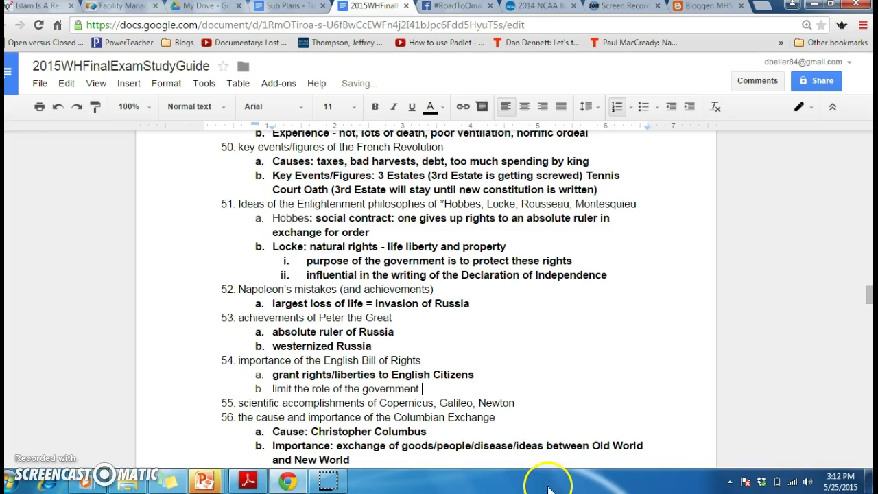
{"action": "left_click", "coordinate": [552, 410]}
- Add bold answers 'Copernicus/Galileo: heliocentric theory' and 'Newton: universal law of gravitation' under 55
{"action": "key", "text": "Return"}
{"action": "key", "text": "Tab"}
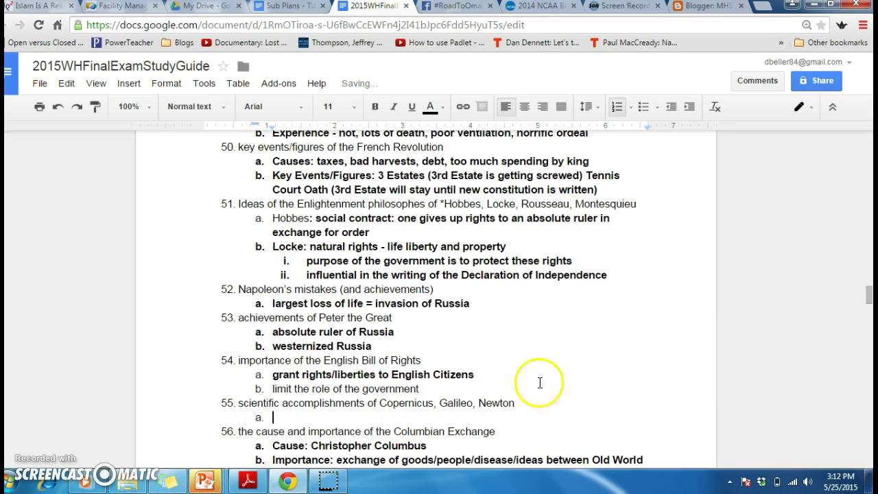
{"action": "left_click", "coordinate": [377, 107]}
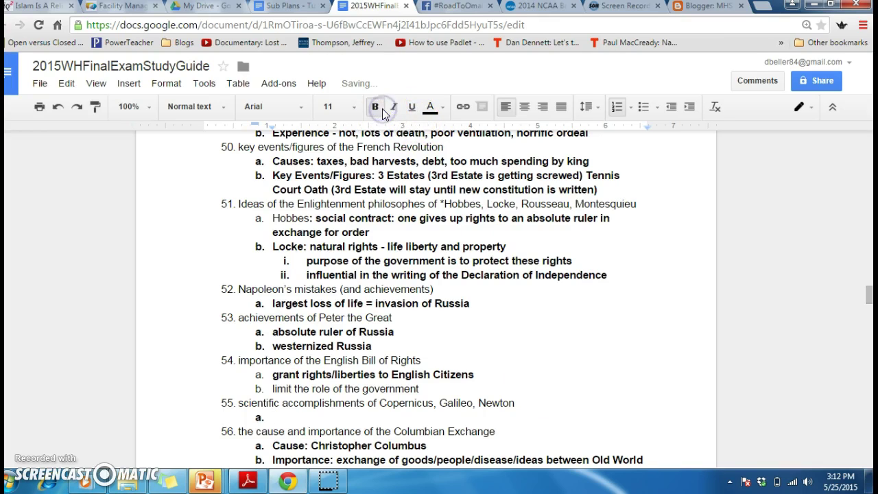
{"action": "type", "text": "Copernicus"}
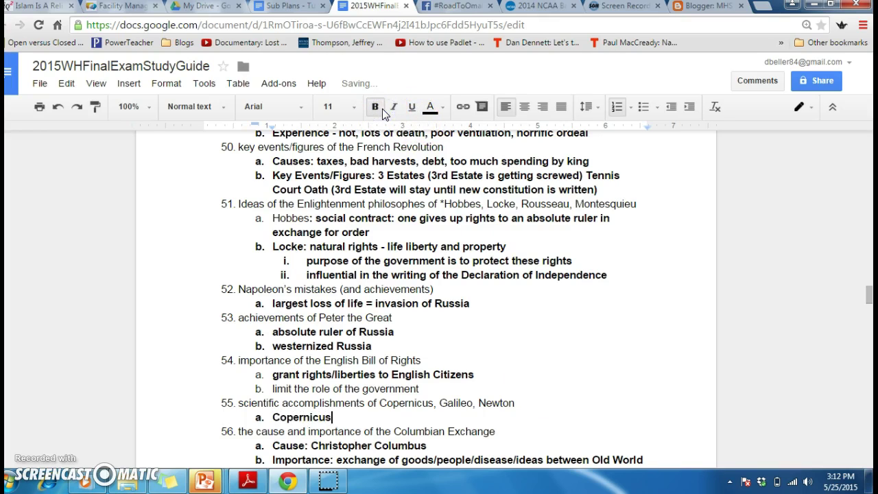
{"action": "type", "text": "/Galileo: "}
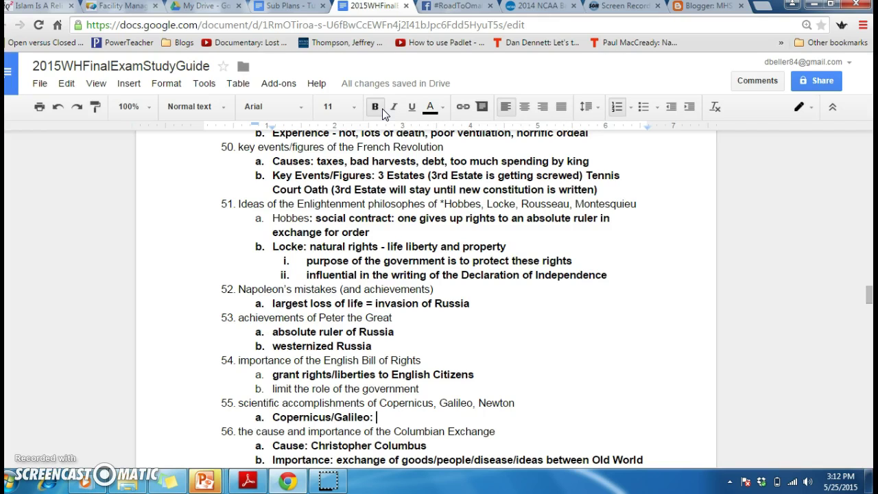
{"action": "type", "text": "helio"}
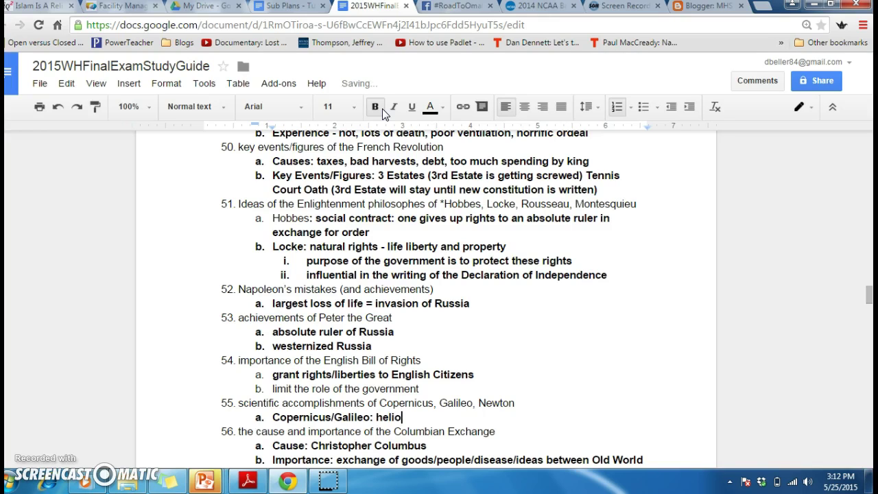
{"action": "type", "text": "centric theory"}
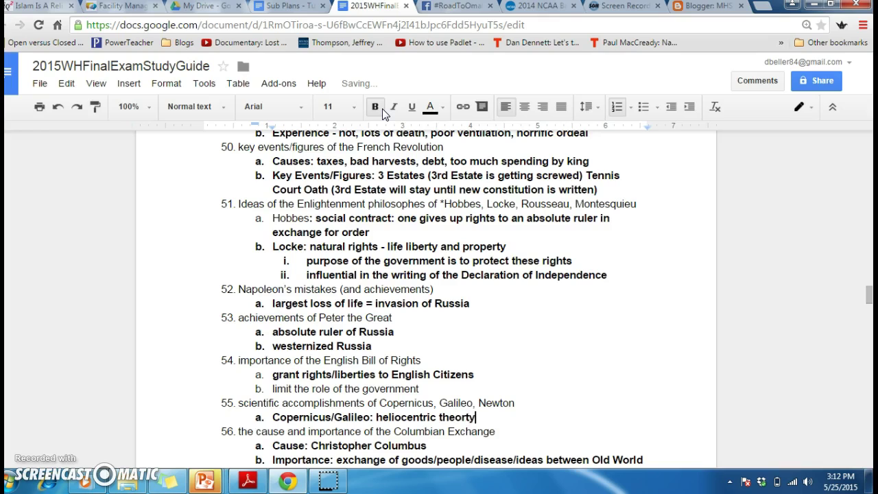
{"action": "key", "text": "BackSpace"}
{"action": "type", "text": "y"}
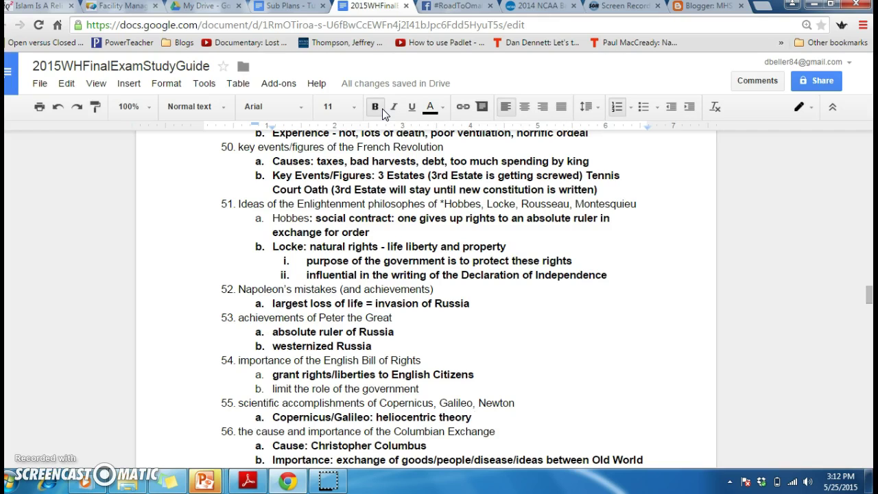
{"action": "key", "text": "Return"}
{"action": "type", "text": "Ne"}
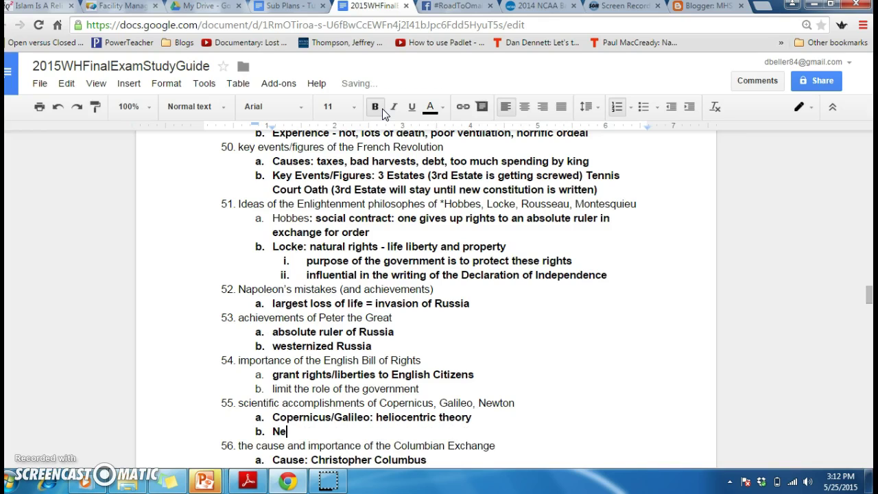
{"action": "type", "text": "wton: universal law of "}
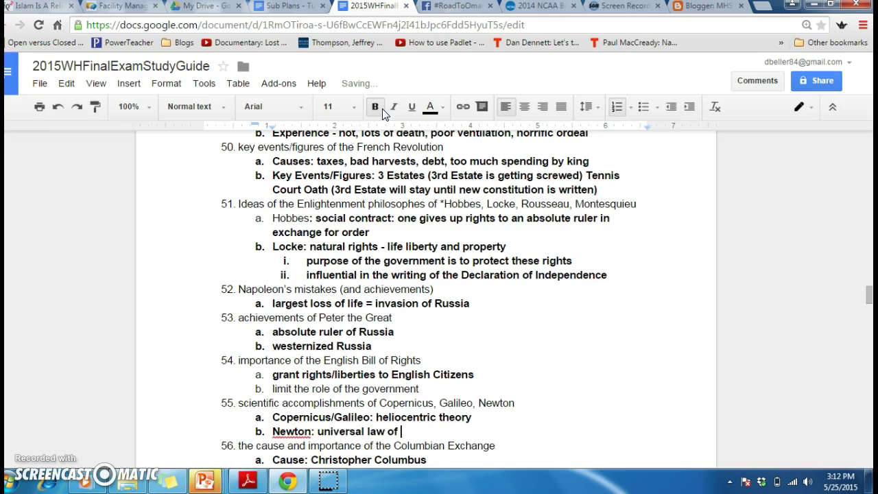
{"action": "type", "text": "gravitation"}
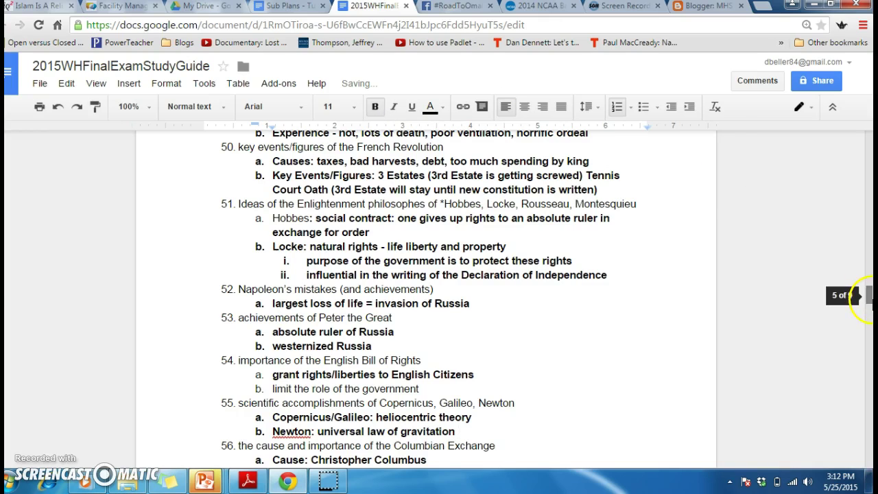
- Under question 57 on the Printing Press, add the bold indented answer 'exchange of ideas'
{"action": "left_click_drag", "start_coordinate": [869, 295], "coordinate": [870, 310]}
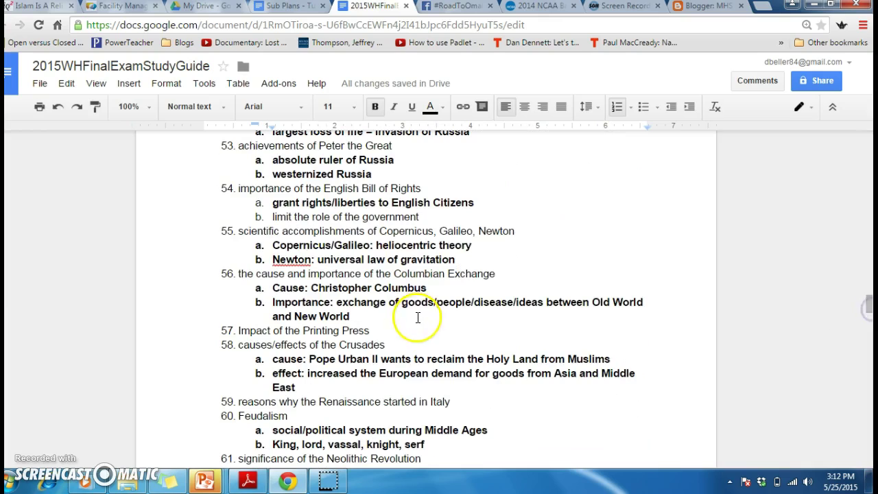
{"action": "left_click", "coordinate": [410, 324]}
{"action": "left_click", "coordinate": [408, 329]}
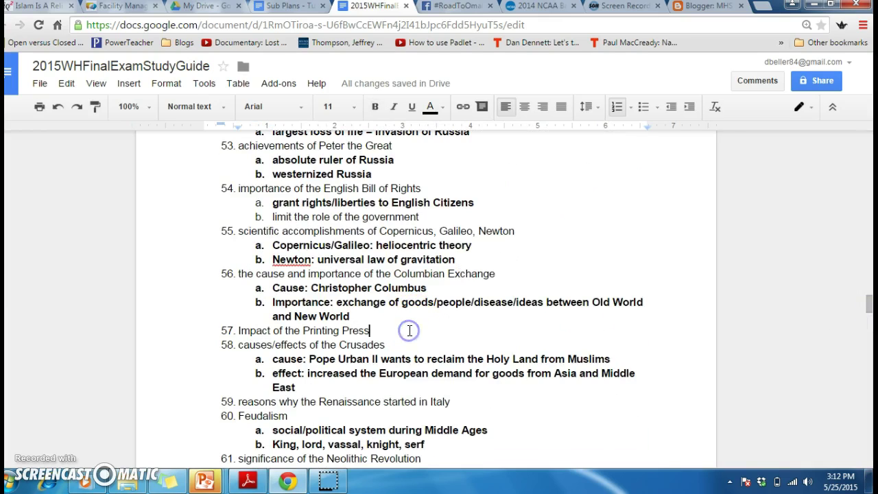
{"action": "key", "text": "Return"}
{"action": "key", "text": "Tab"}
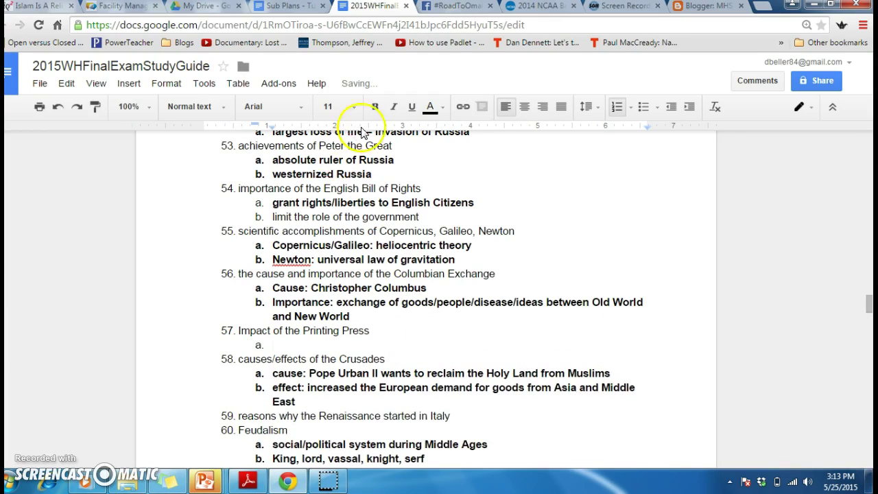
{"action": "left_click", "coordinate": [375, 108]}
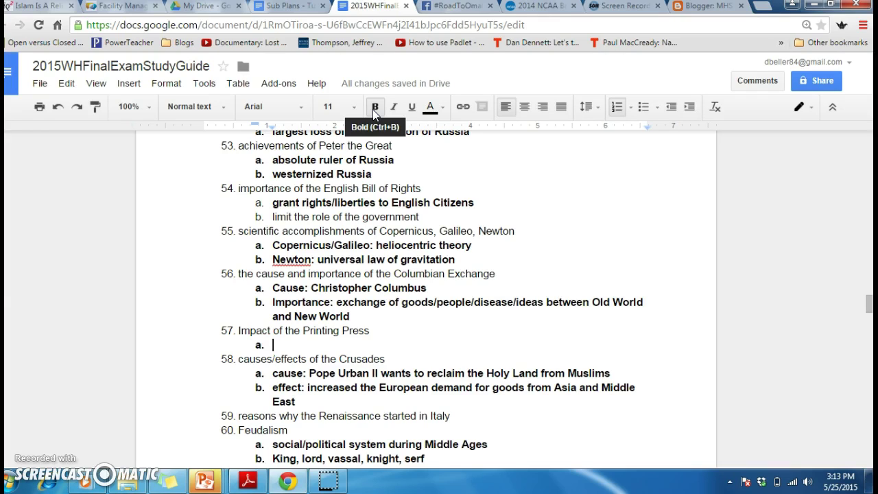
{"action": "type", "text": "exch"}
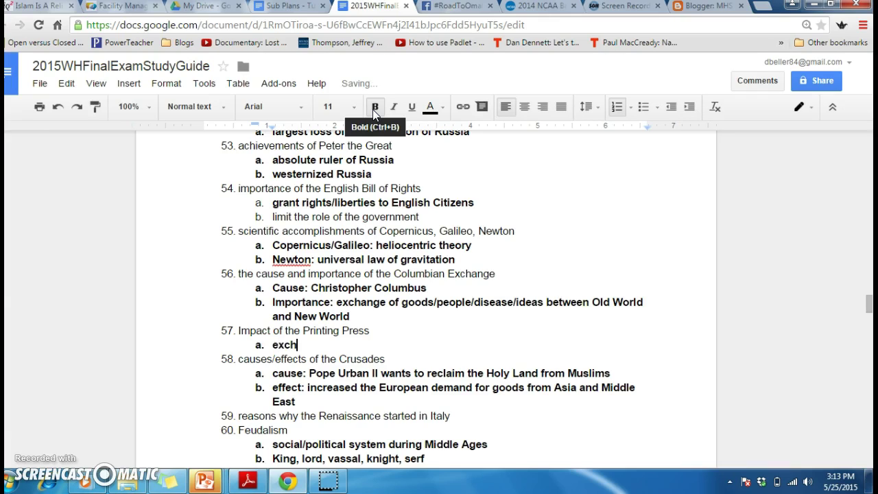
{"action": "type", "text": "ange of ideas"}
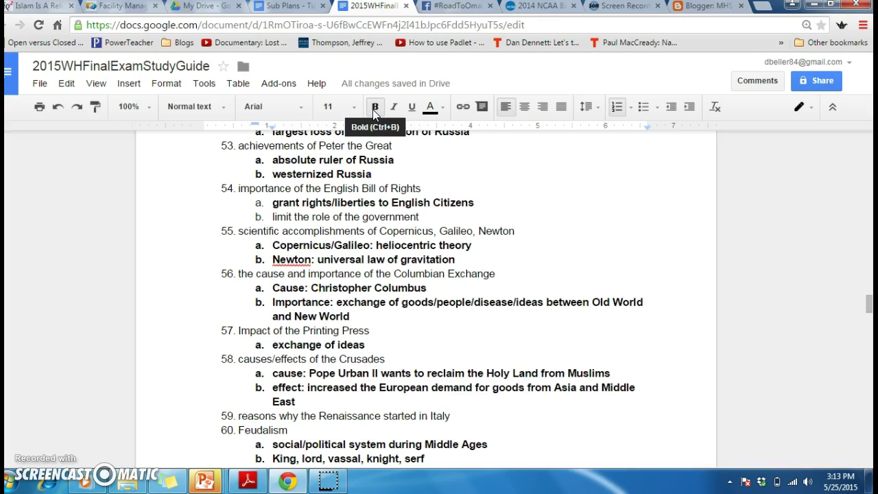
{"action": "left_click", "coordinate": [473, 421]}
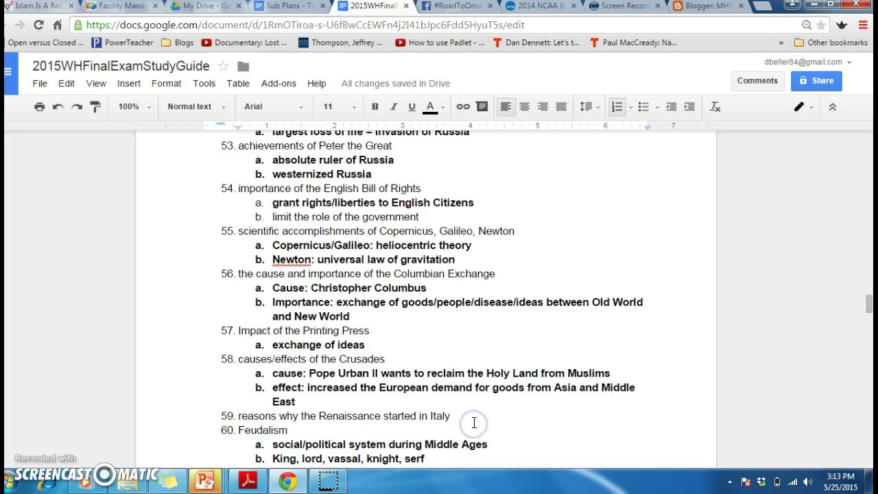
- Add bold answer 'Wealthy city-states' under question 59
{"action": "key", "text": "Return"}
{"action": "key", "text": "Tab"}
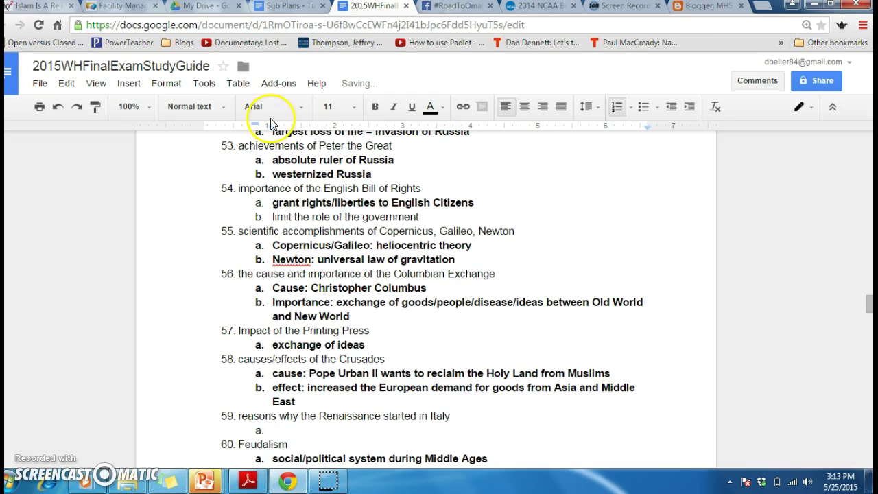
{"action": "left_click", "coordinate": [376, 117]}
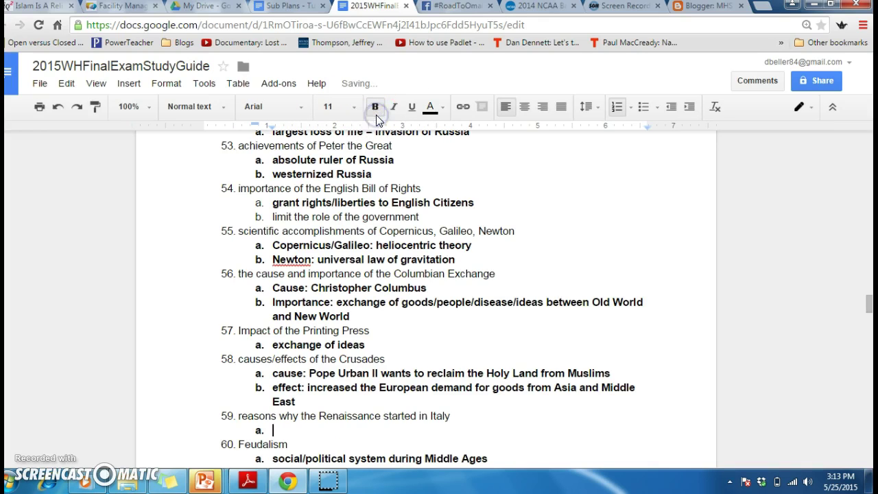
{"action": "type", "text": "Wealt"}
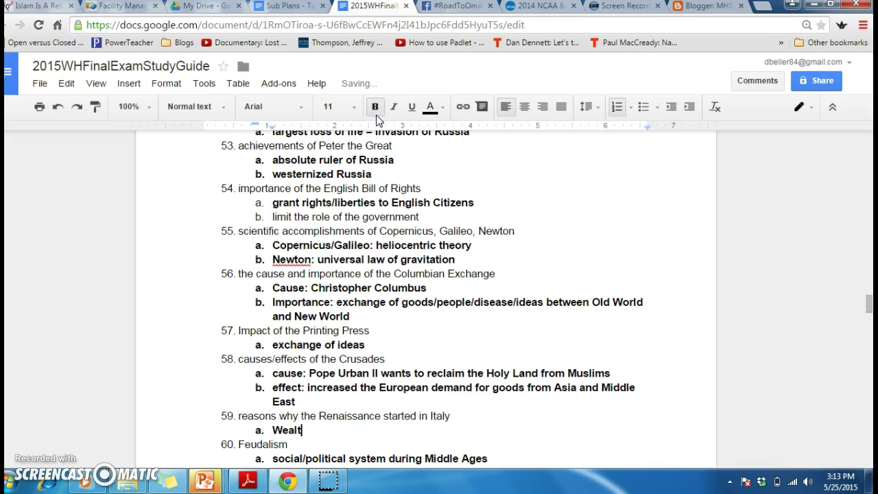
{"action": "type", "text": "hy city-states"}
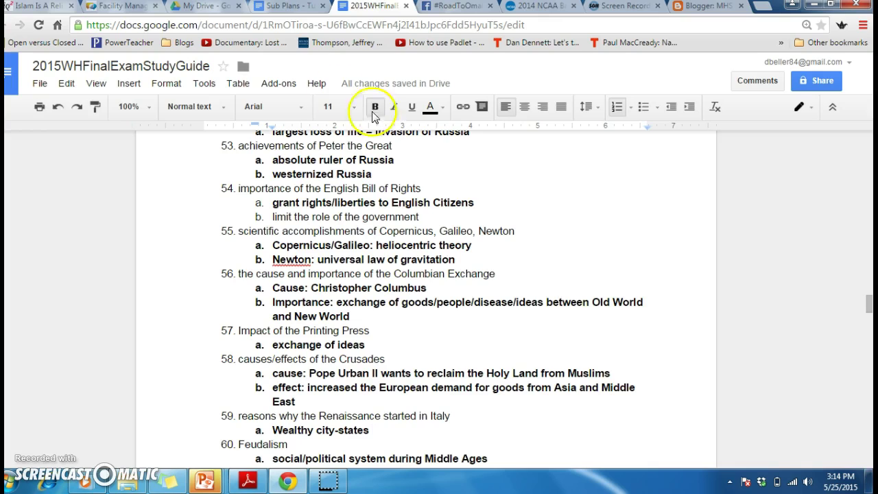
- Add answer 'Patrons of the Arts (wealthy merchant class)' and start a third sub-answer
{"action": "left_click_drag", "start_coordinate": [309, 384], "coordinate": [323, 387]}
{"action": "left_click", "coordinate": [397, 429]}
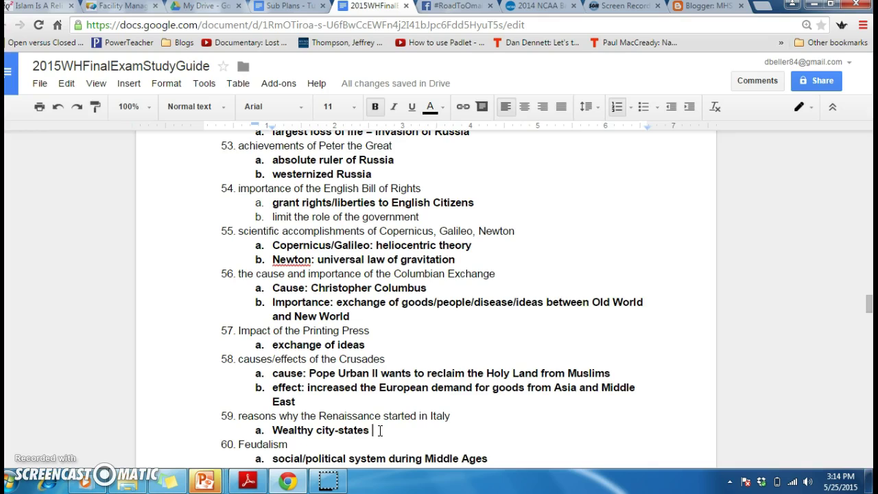
{"action": "key", "text": "Return"}
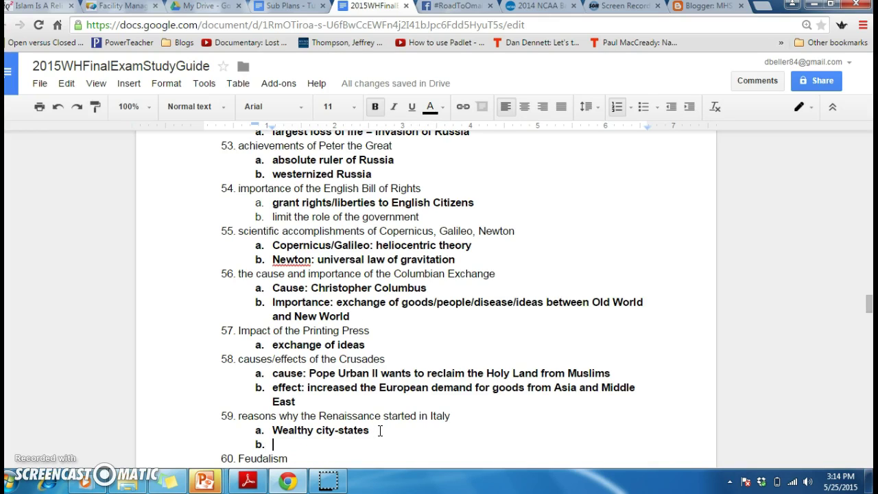
{"action": "type", "text": "P"}
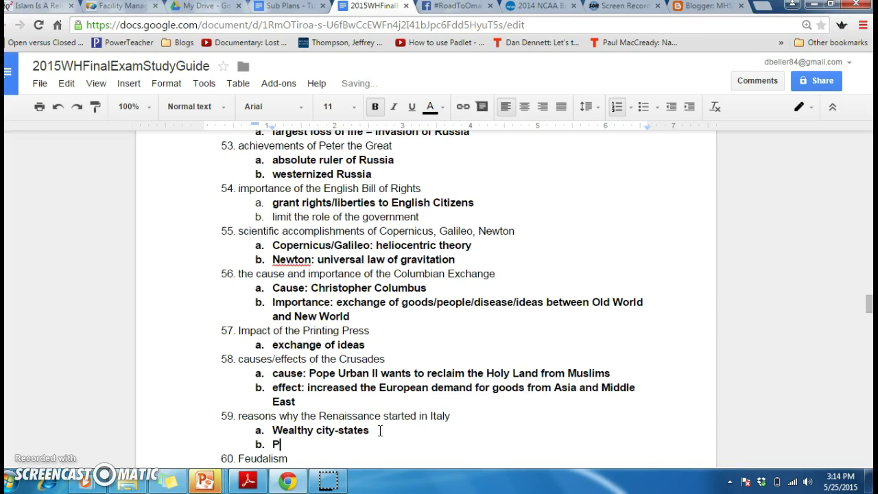
{"action": "type", "text": "atrons of the Arts "}
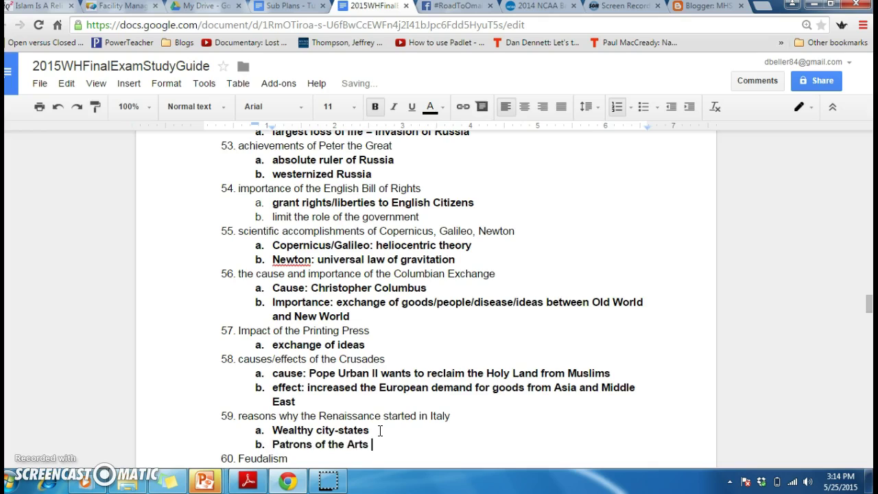
{"action": "type", "text": "(wealthy me"}
{"action": "type", "text": "rchange"}
{"action": "key", "text": "BackSpace"}
{"action": "key", "text": "BackSpace"}
{"action": "type", "text": "t "}
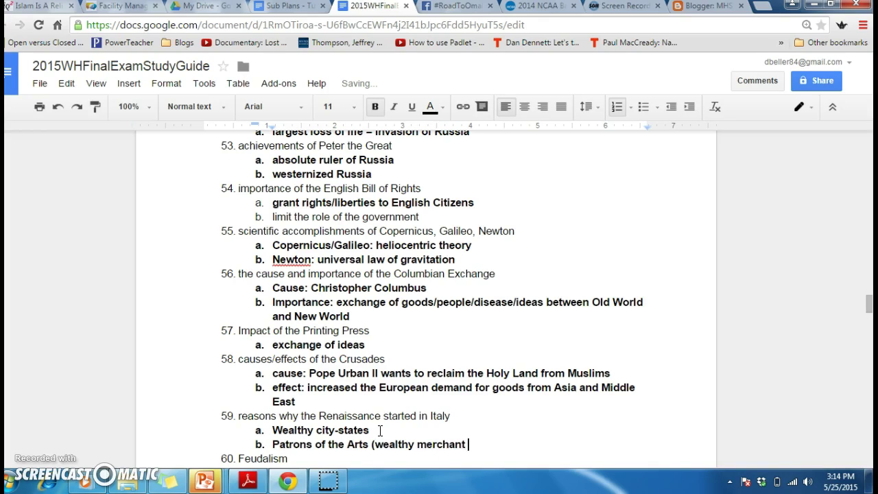
{"action": "type", "text": "class)"}
{"action": "key", "text": "Return"}
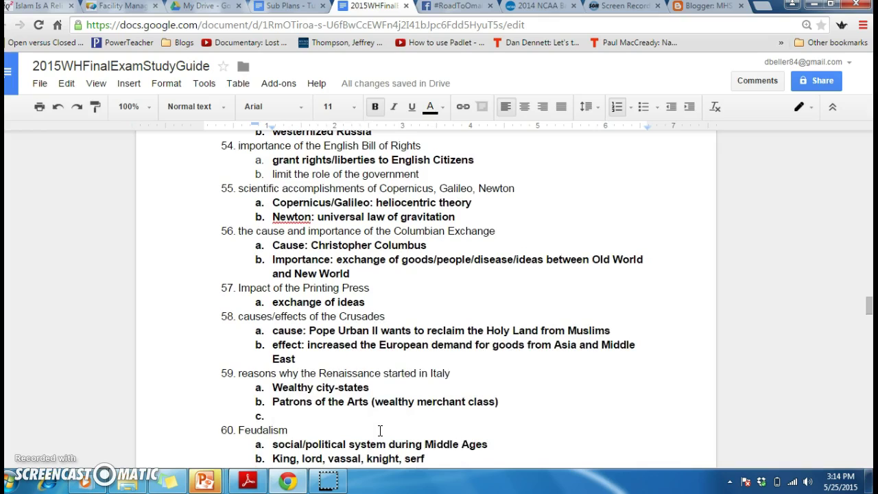
- After discarding drafts, type bold 59c: 'Italy is where the Greco-Roman civilization first flour…'
{"action": "type", "text": "Italy "}
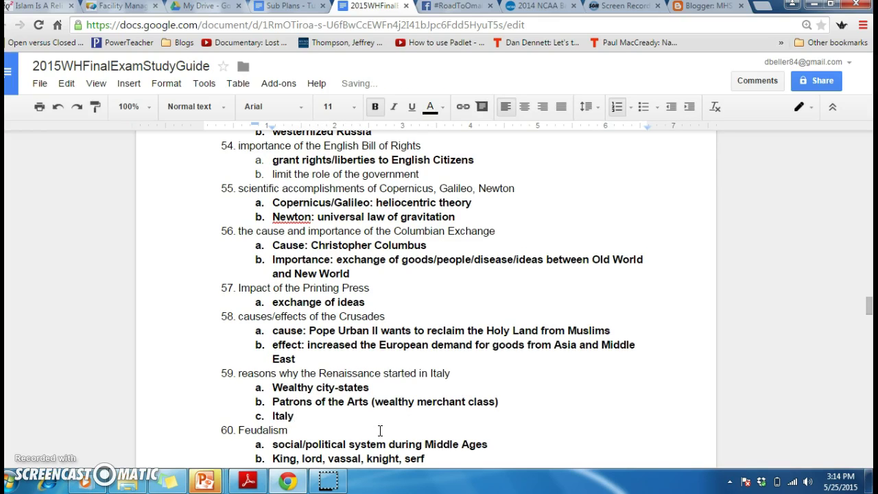
{"action": "type", "text": "has clarr"}
{"action": "key", "text": "BackSpace"}
{"action": "key", "text": "BackSpace"}
{"action": "type", "text": "ssical"}
{"action": "key", "text": "BackSpace"}
{"action": "key", "text": "BackSpace"}
{"action": "key", "text": "BackSpace"}
{"action": "key", "text": "BackSpace"}
{"action": "key", "text": "BackSpace"}
{"action": "key", "text": "BackSpace"}
{"action": "key", "text": "BackSpace"}
{"action": "key", "text": "BackSpace"}
{"action": "key", "text": "BackSpace"}
{"action": "key", "text": "BackSpace"}
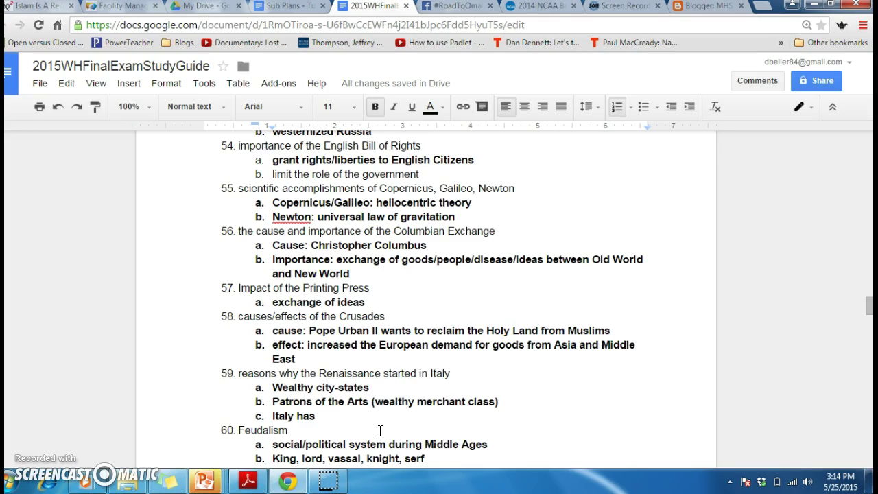
{"action": "key", "text": "BackSpace"}
{"action": "key", "text": "BackSpace"}
{"action": "key", "text": "BackSpace"}
{"action": "key", "text": "BackSpace"}
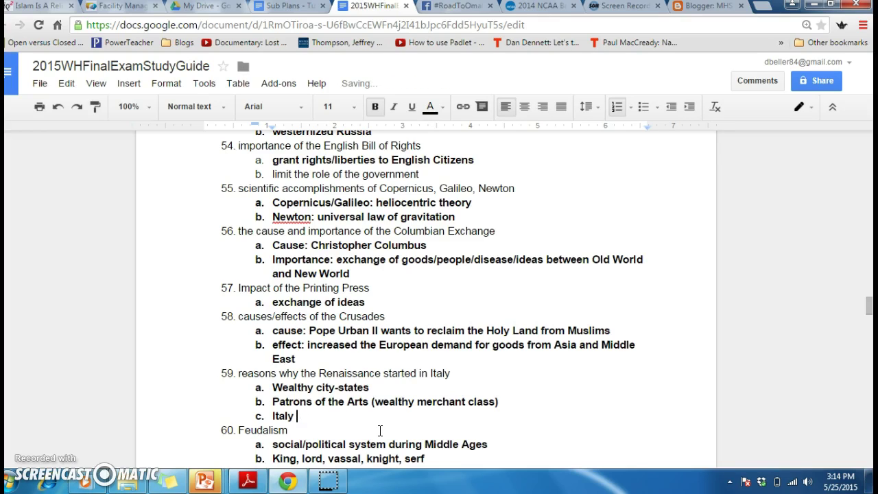
{"action": "type", "text": "is the inheritor "}
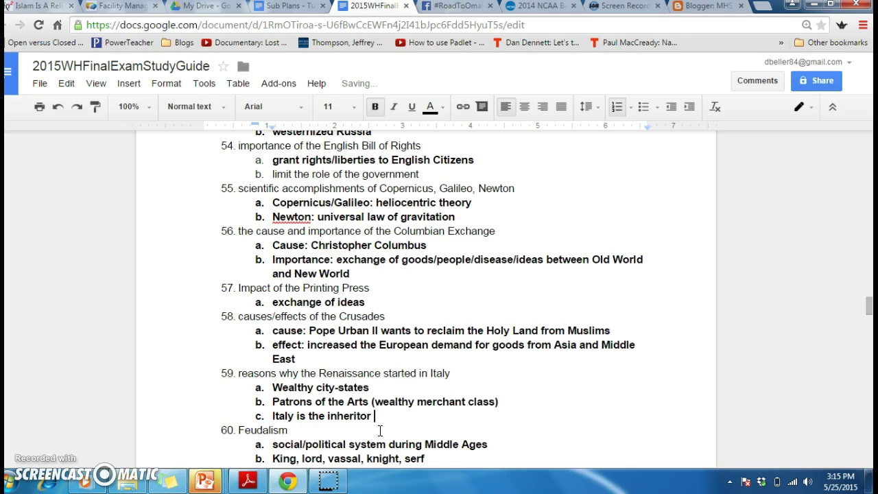
{"action": "type", "text": "and"}
{"action": "key", "text": "BackSpace"}
{"action": "key", "text": "BackSpace"}
{"action": "key", "text": "BackSpace"}
{"action": "type", "text": "(and"}
{"action": "key", "text": "BackSpace"}
{"action": "key", "text": "BackSpace"}
{"action": "key", "text": "BackSpace"}
{"action": "key", "text": "BackSpace"}
{"action": "key", "text": "BackSpace"}
{"action": "key", "text": "BackSpace"}
{"action": "key", "text": "BackSpace"}
{"action": "key", "text": "BackSpace"}
{"action": "key", "text": "BackSpace"}
{"action": "key", "text": "BackSpace"}
{"action": "key", "text": "BackSpace"}
{"action": "key", "text": "BackSpace"}
{"action": "key", "text": "BackSpace"}
{"action": "key", "text": "BackSpace"}
{"action": "key", "text": "BackSpace"}
{"action": "key", "text": "BackSpace"}
{"action": "key", "text": "BackSpace"}
{"action": "key", "text": "BackSpace"}
{"action": "key", "text": "BackSpace"}
{"action": "key", "text": "BackSpace"}
{"action": "key", "text": "BackSpace"}
{"action": "key", "text": "BackSpace"}
{"action": "key", "text": "BackSpace"}
{"action": "key", "text": "BackSpace"}
{"action": "key", "text": "BackSpace"}
{"action": "key", "text": "BackSpace"}
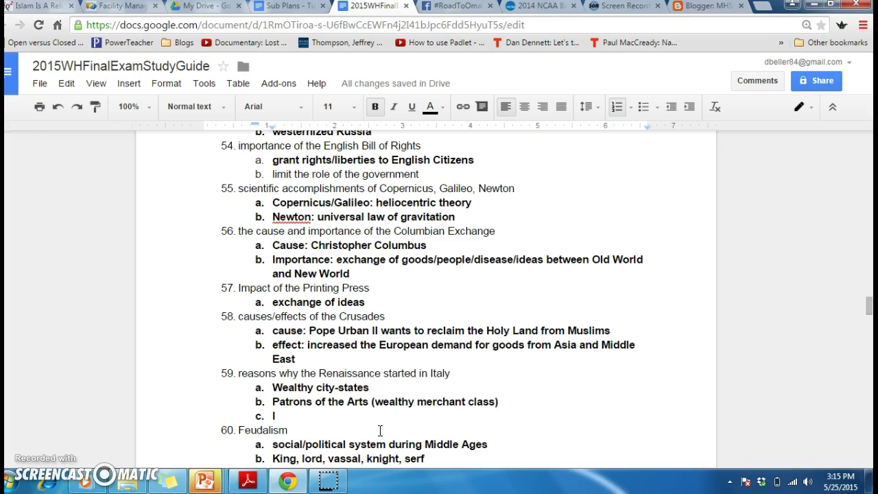
{"action": "type", "text": "taly "}
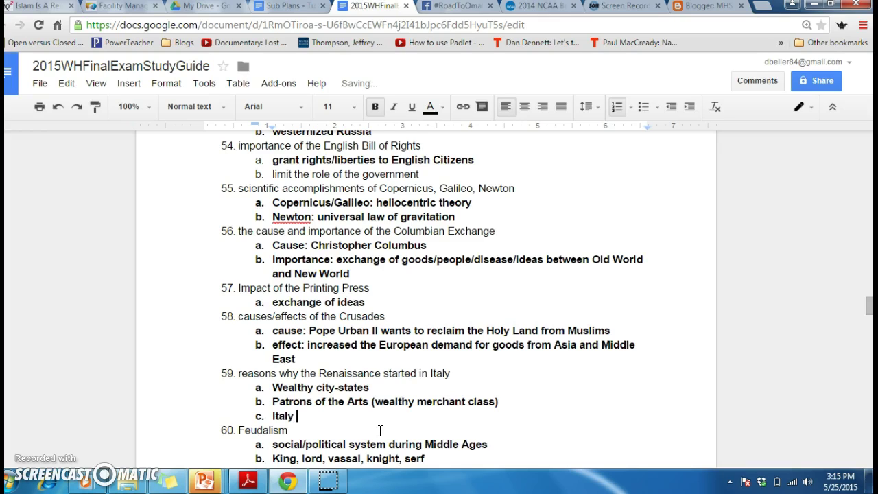
{"action": "type", "text": "is where the Greco-Roman civil"}
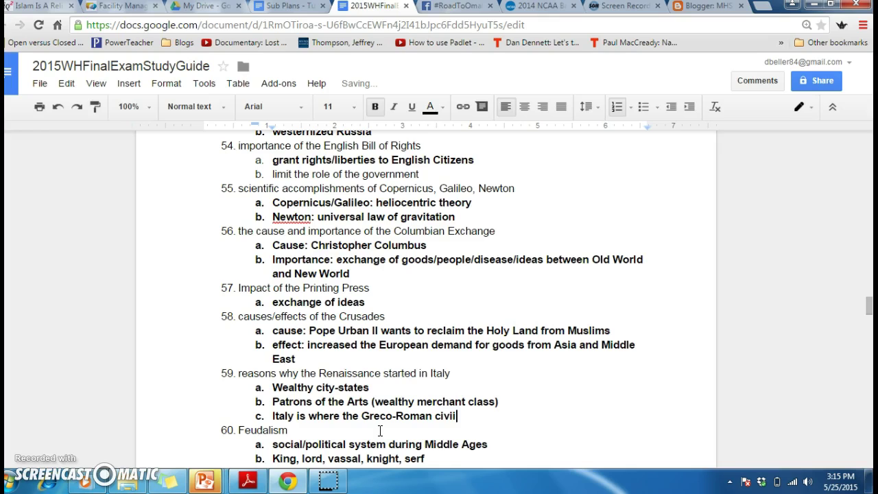
{"action": "key", "text": "BackSpace"}
{"action": "type", "text": "ilization first flour"}
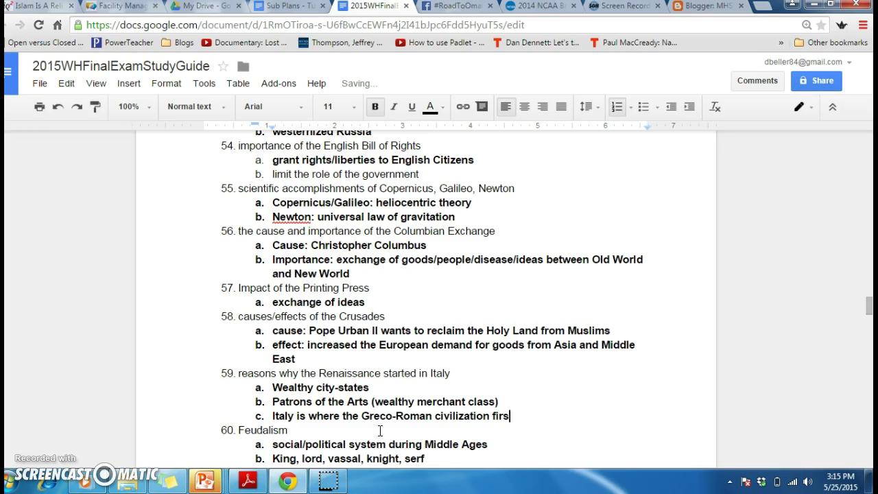